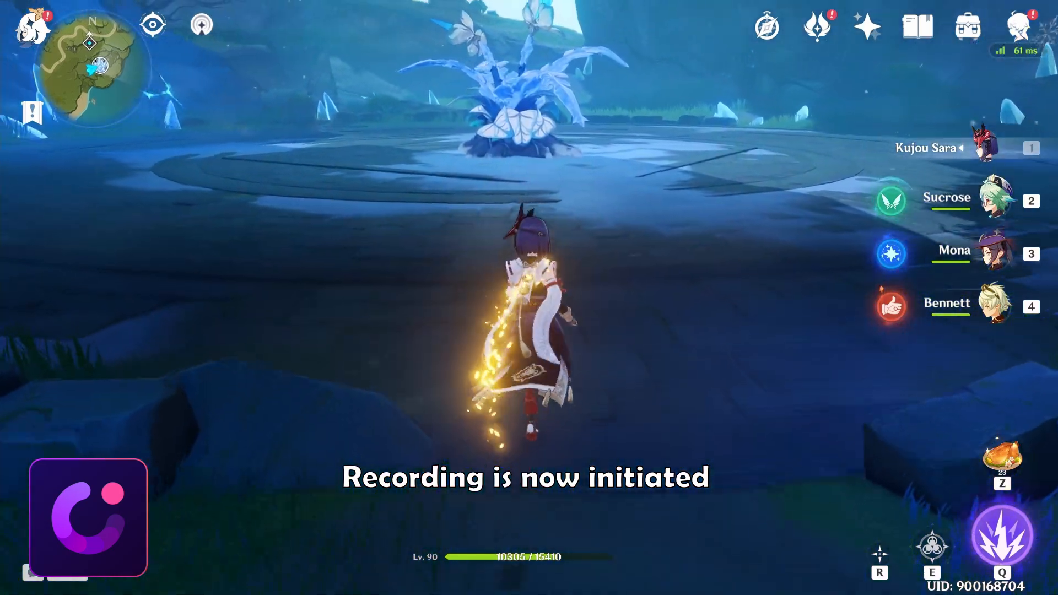
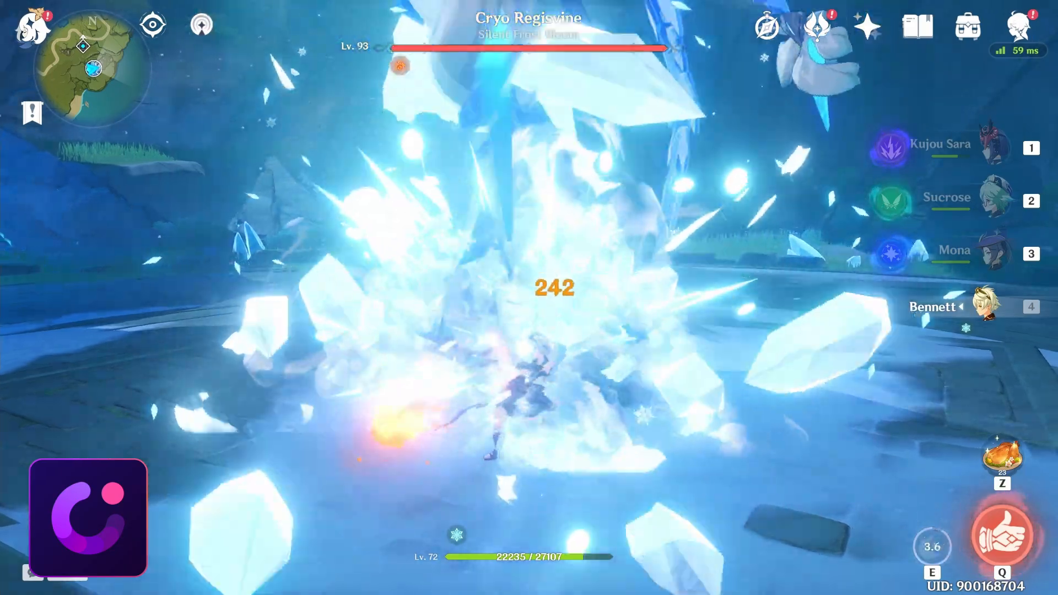
pyautogui.click(529, 298)
pyautogui.press('shift')
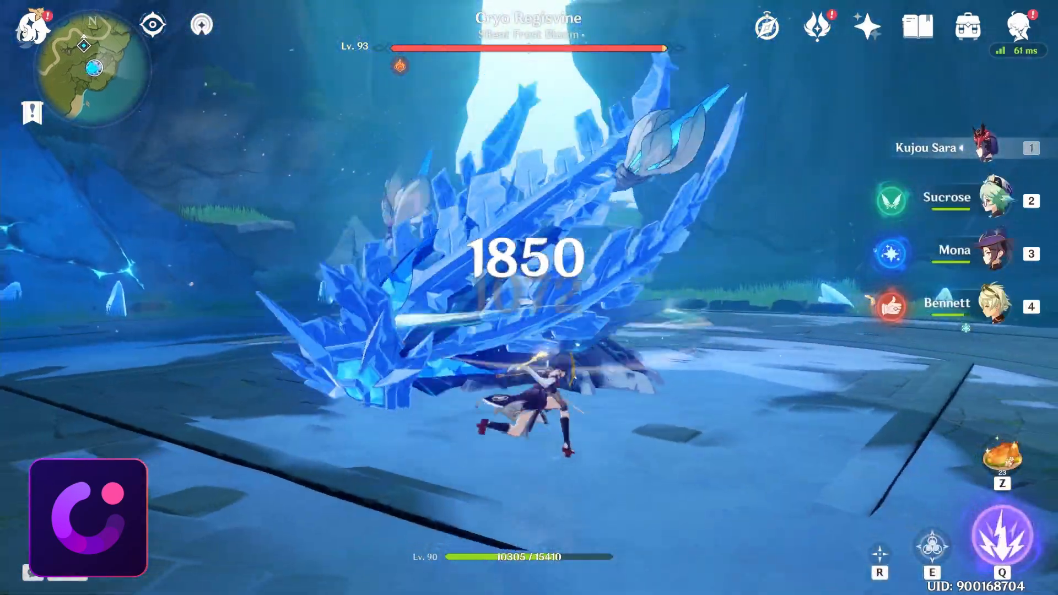
pyautogui.press('e')
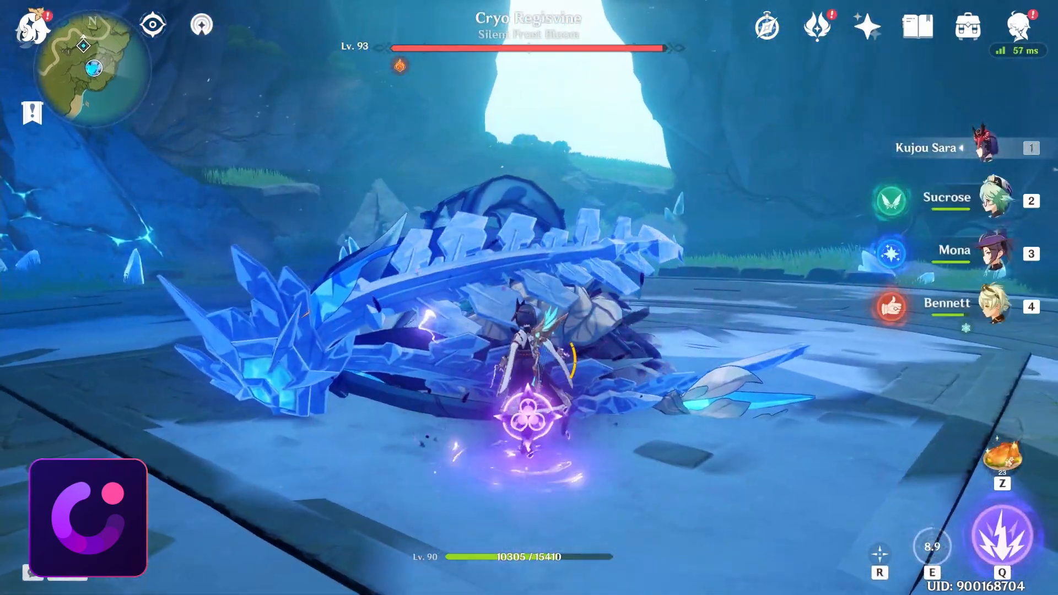
pyautogui.press('q')
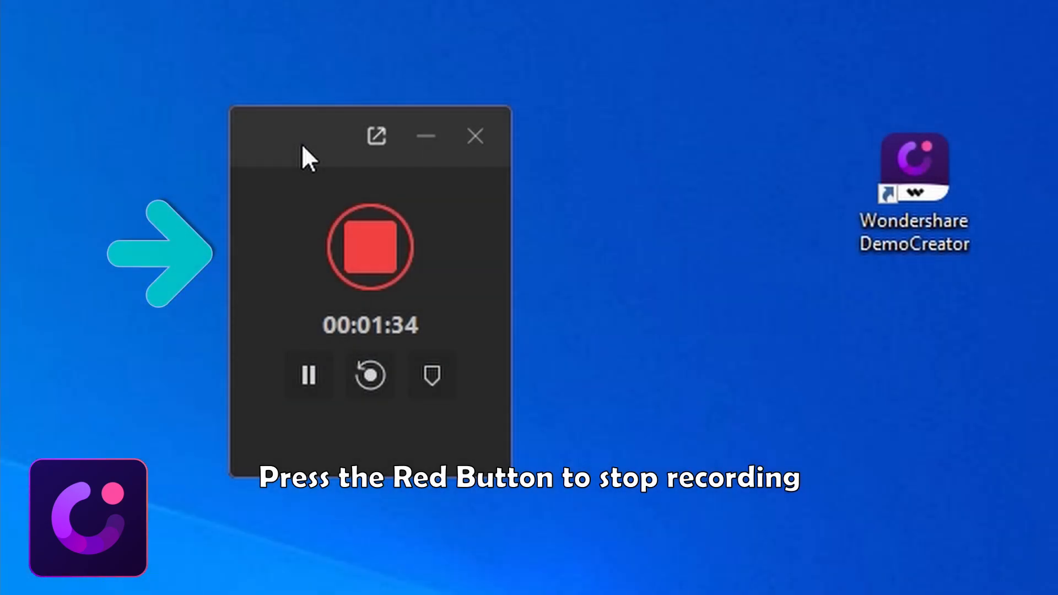
# Stop the screen recording and import 1-Raw.mp4, 2-Sucrose.mp4, 3-Bennett.mp4 and 4-Mona.mp4 into the editor's media library
pyautogui.click(380, 245)
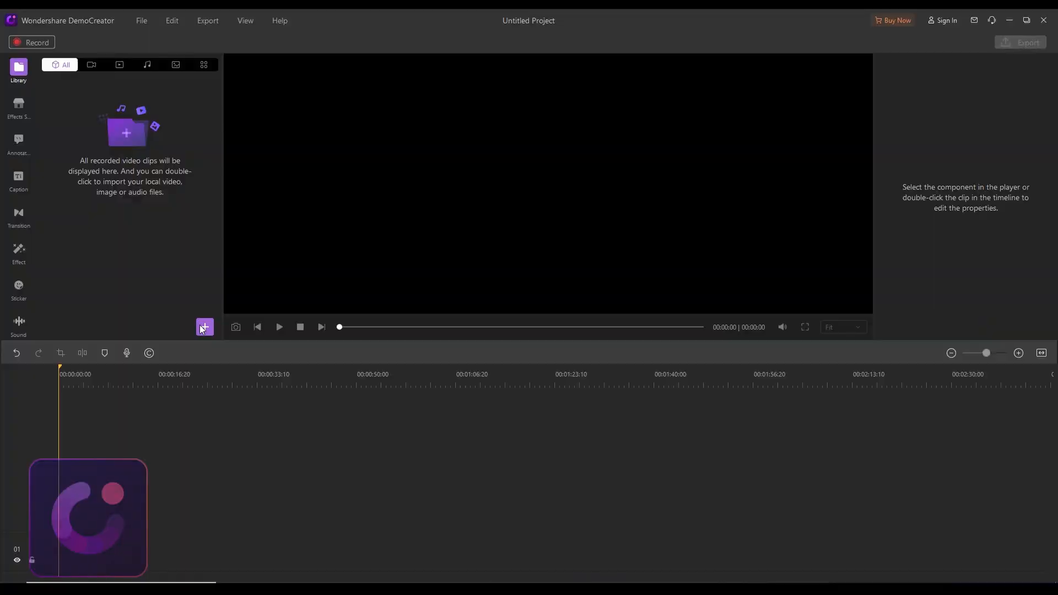
pyautogui.click(226, 344)
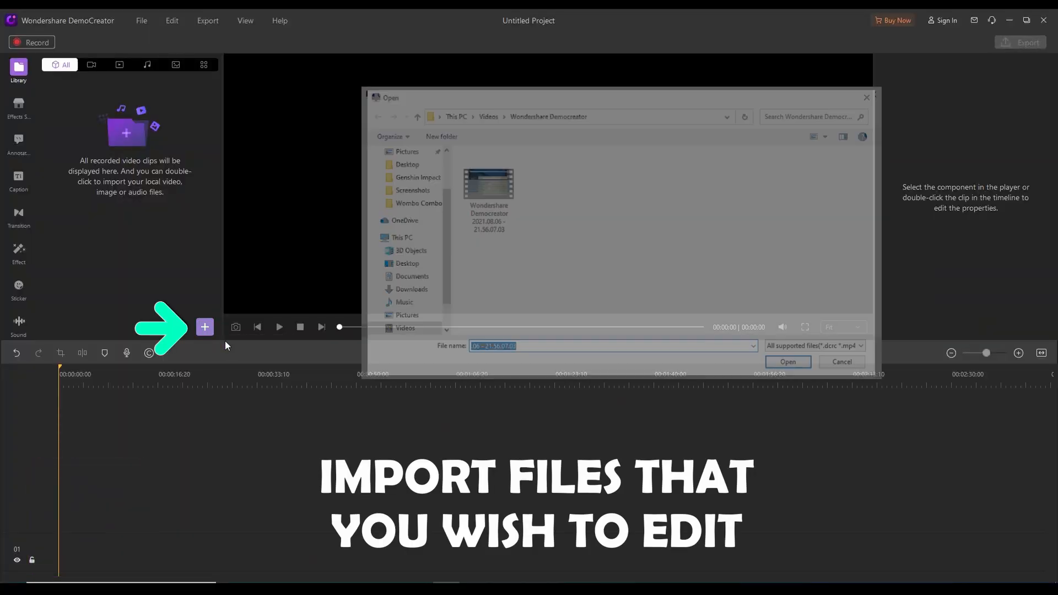
pyautogui.click(775, 365)
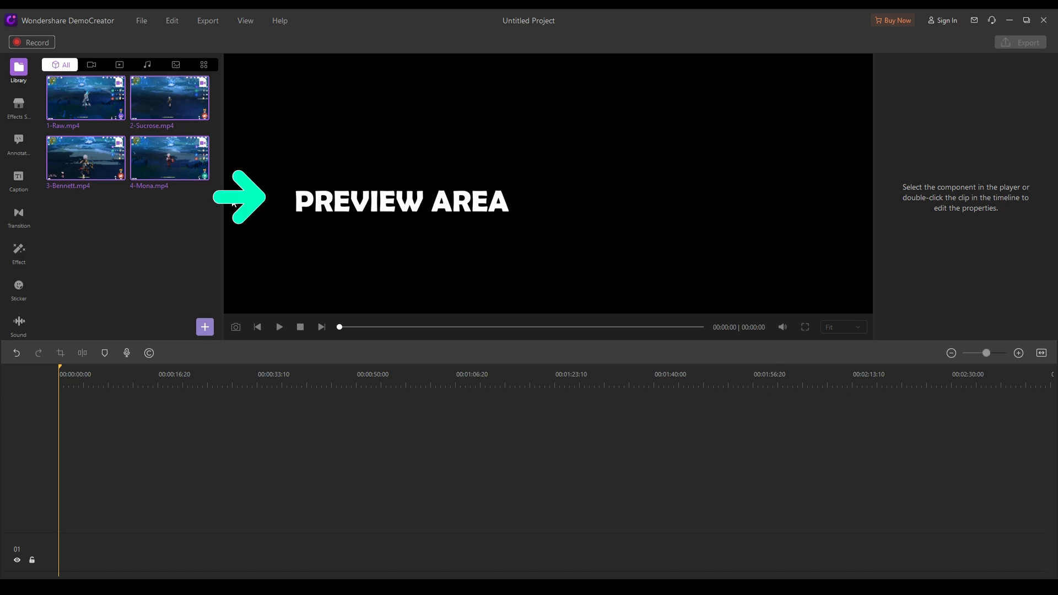
pyautogui.moveTo(98, 91); pyautogui.dragTo(128, 458)
pyautogui.hotkey('ctrl', 'z')
pyautogui.click(88, 173)
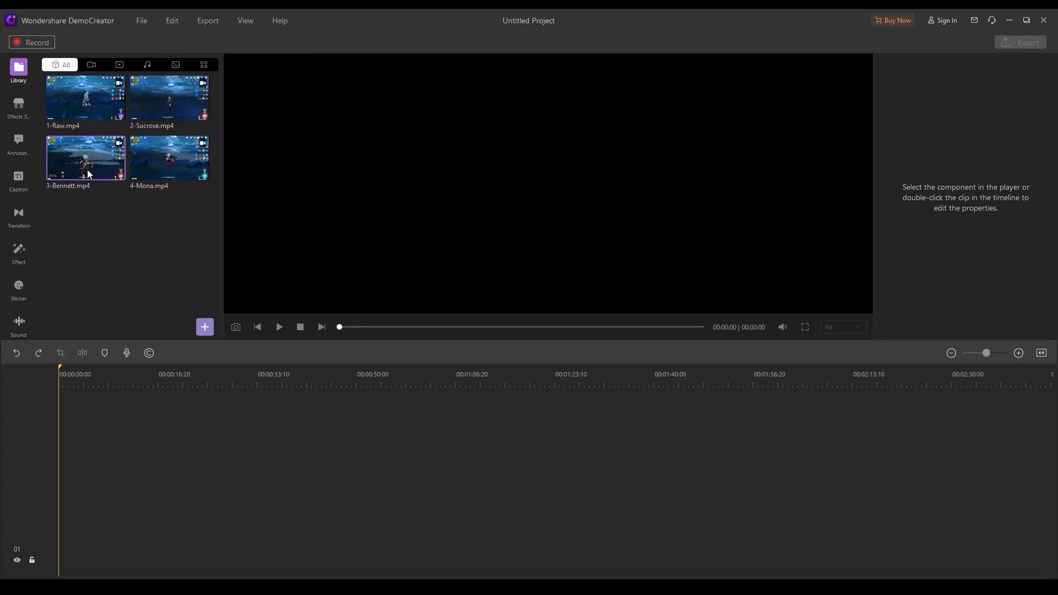
# Place 1-Raw.mp4 on the timeline and change the project settings to 1920x1080 60.00fps
pyautogui.moveTo(86, 102); pyautogui.dragTo(151, 491)
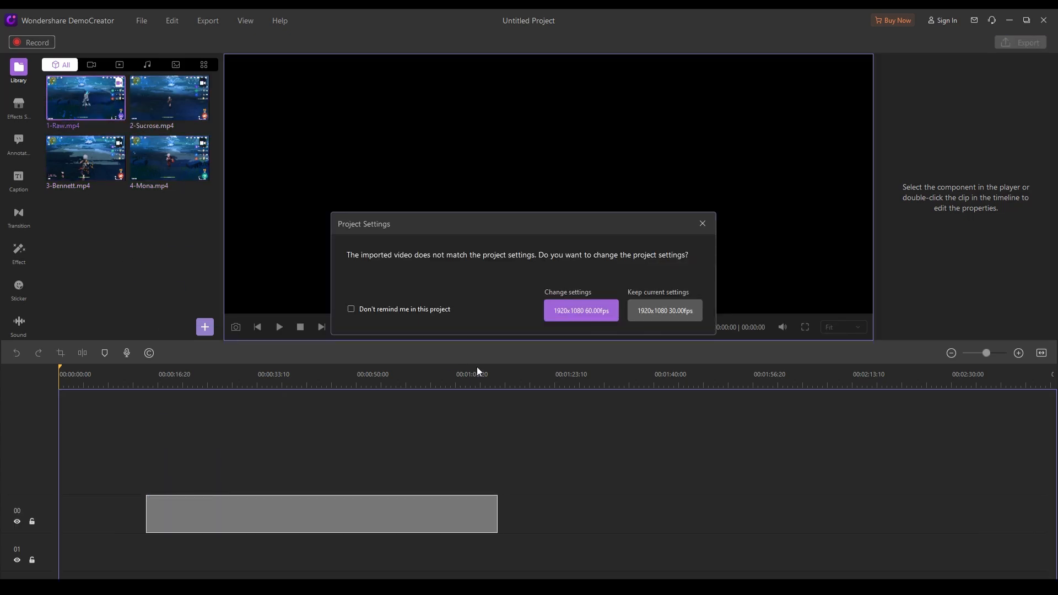
pyautogui.click(607, 315)
# Trim the 1-Raw.mp4 clip so it runs from about 0:22 to about 0:33 on the timeline
pyautogui.moveTo(152, 382); pyautogui.dragTo(326, 391)
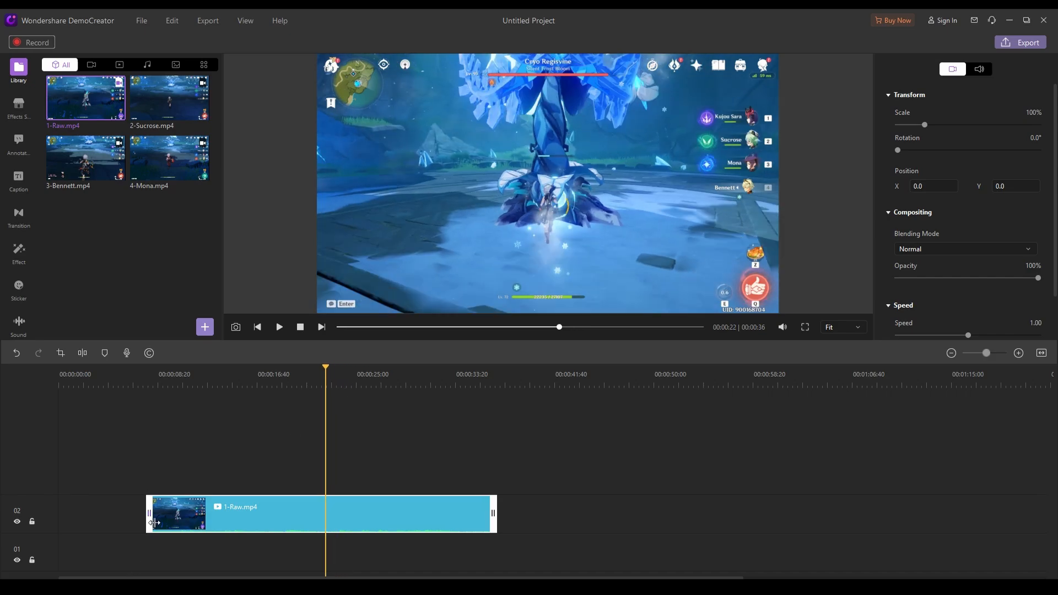
pyautogui.moveTo(155, 522); pyautogui.dragTo(330, 527)
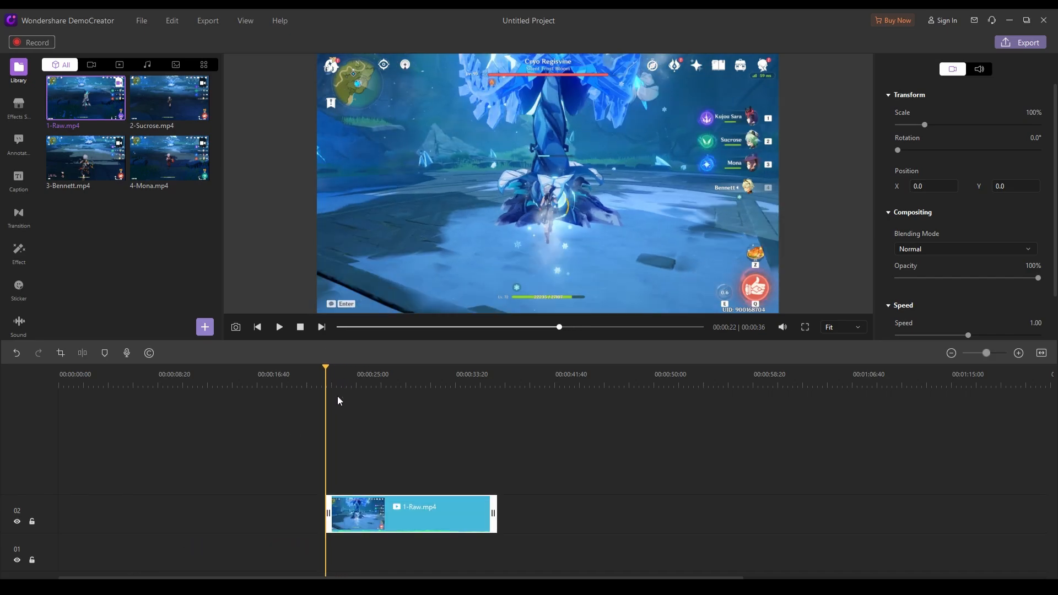
pyautogui.moveTo(339, 396); pyautogui.dragTo(457, 388)
pyautogui.moveTo(493, 516); pyautogui.dragTo(457, 526)
# Place 2-Sucrose.mp4 after the 1-Raw.mp4 clip and trim its start to about 0:59
pyautogui.moveTo(163, 107); pyautogui.dragTo(523, 512)
pyautogui.click(522, 389)
pyautogui.moveTo(521, 393); pyautogui.dragTo(765, 394)
pyautogui.moveTo(515, 513); pyautogui.dragTo(765, 515)
# Trim the end of the 2-Sucrose.mp4 clip to about 1:07 and move it directly against the end of 1-Raw.mp4
pyautogui.moveTo(832, 384); pyautogui.dragTo(866, 386)
pyautogui.click(904, 517)
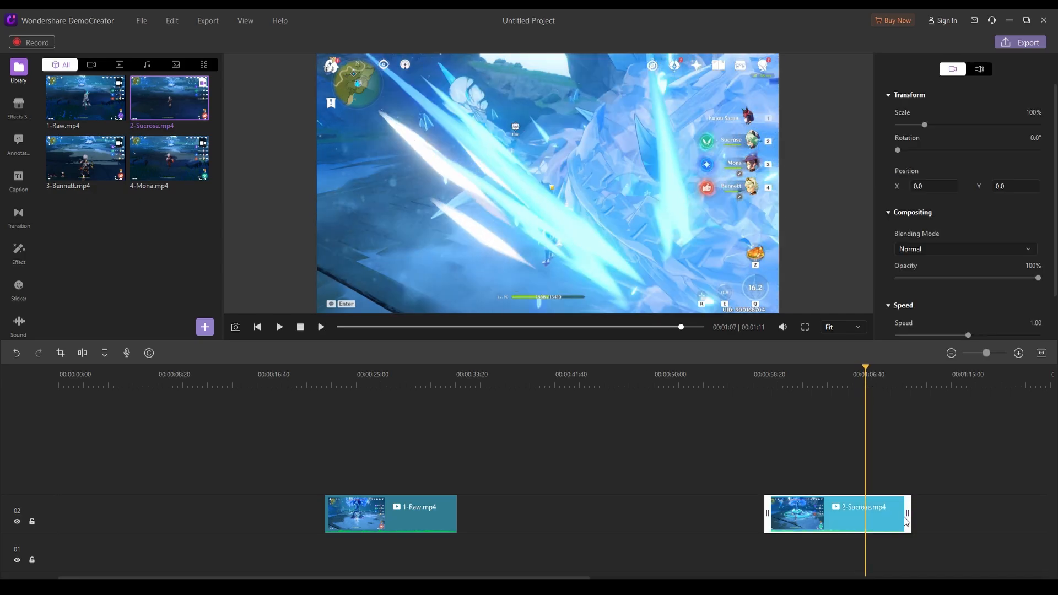
pyautogui.moveTo(908, 517); pyautogui.dragTo(506, 514)
# Place 3-Bennett.mp4 after the 2-Sucrose.mp4 clip and trim its start to about 1:04
pyautogui.moveTo(85, 158); pyautogui.dragTo(579, 513)
pyautogui.moveTo(605, 386); pyautogui.dragTo(871, 406)
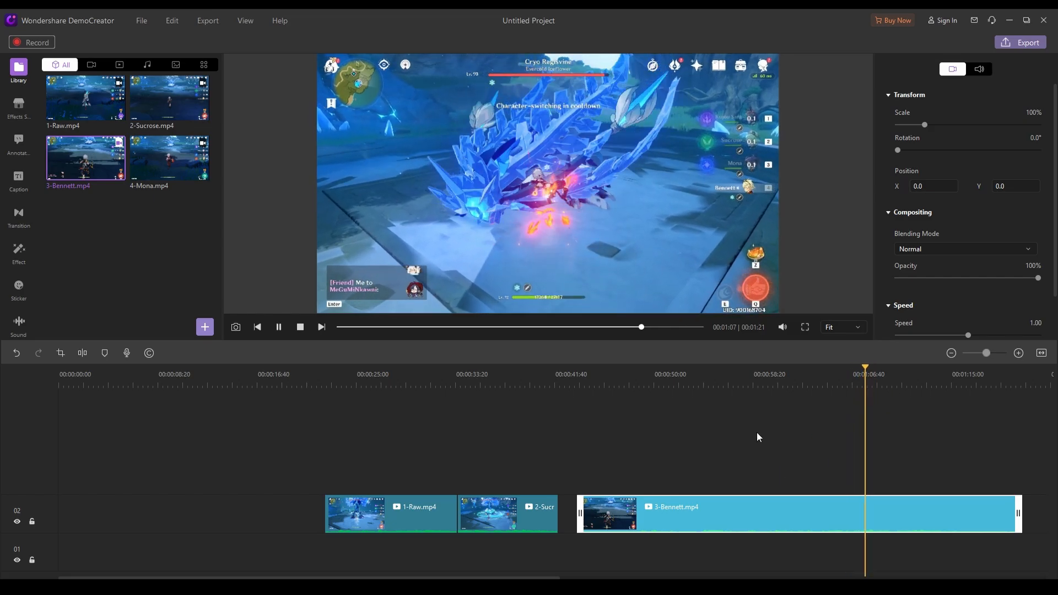
pyautogui.moveTo(740, 381); pyautogui.dragTo(795, 386)
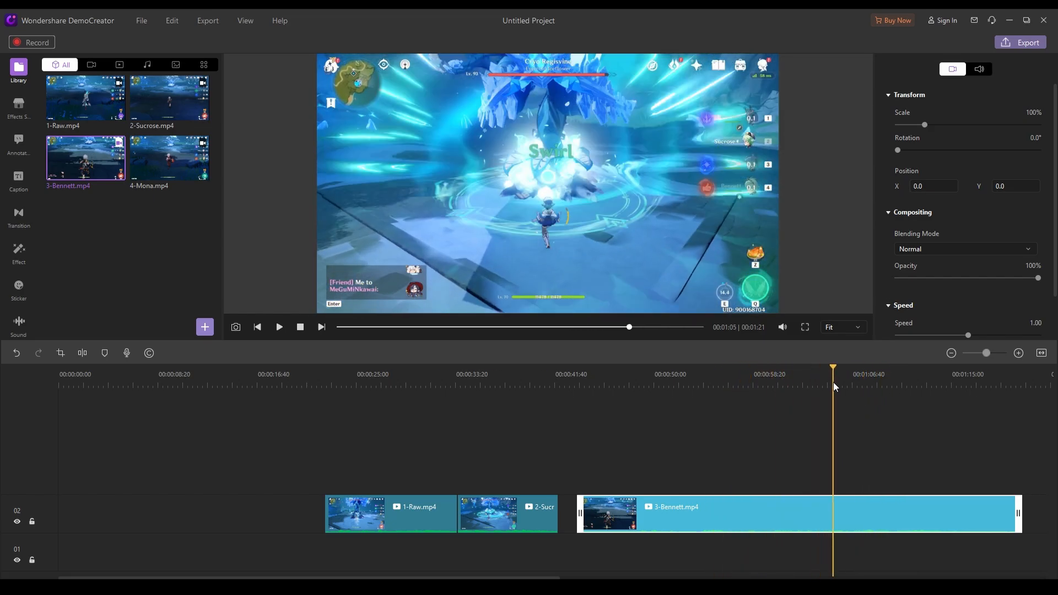
pyautogui.moveTo(588, 522); pyautogui.dragTo(827, 521)
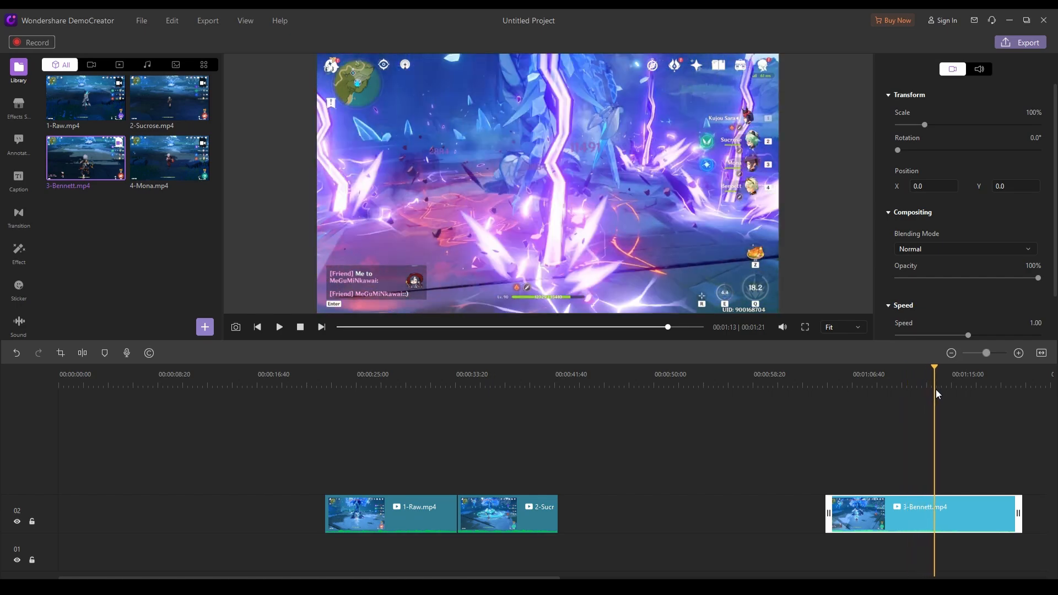
# Trim the end of the 3-Bennett.mp4 clip to about 1:14 and move it directly against the end of 2-Sucrose.mp4
pyautogui.moveTo(936, 390); pyautogui.dragTo(949, 389)
pyautogui.moveTo(1019, 515); pyautogui.dragTo(949, 522)
pyautogui.moveTo(870, 522); pyautogui.dragTo(601, 524)
# Move all three trimmed clips together to the beginning of the timeline
pyautogui.hotkey('ctrl', 'a')
pyautogui.moveTo(383, 520); pyautogui.dragTo(116, 519)
pyautogui.click(340, 388)
# Place 4-Mona.mp4 on the same track after the 3-Bennett.mp4 clip
pyautogui.doubleClick(170, 159)
pyautogui.moveTo(423, 475); pyautogui.dragTo(530, 516)
pyautogui.click(542, 381)
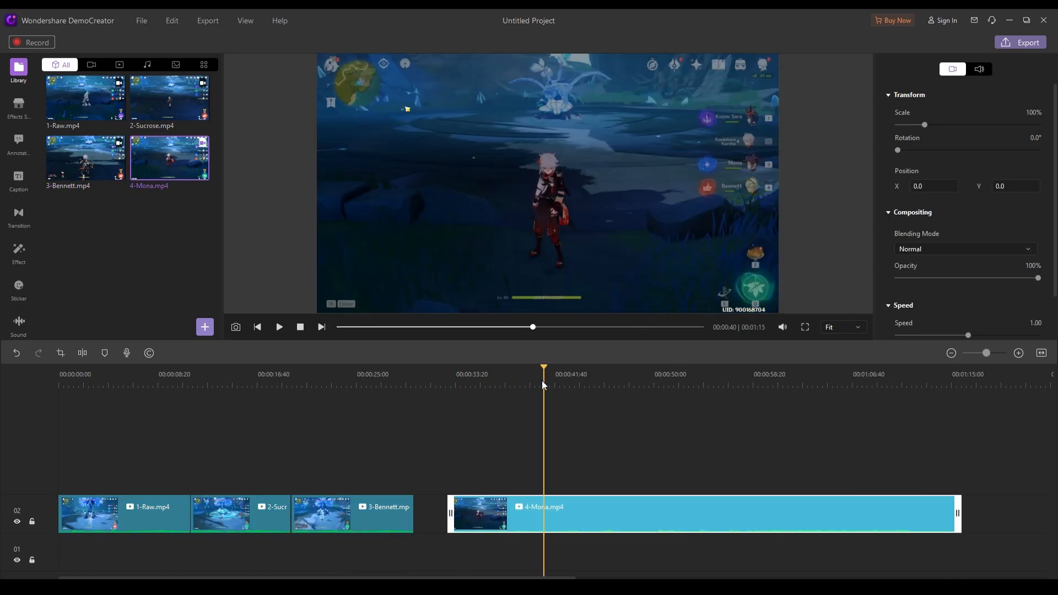
# Trim the 4-Mona.mp4 clip to run from about 0:58 to about 1:11 and move it directly against the end of 3-Bennett.mp4
pyautogui.moveTo(543, 384); pyautogui.dragTo(752, 396)
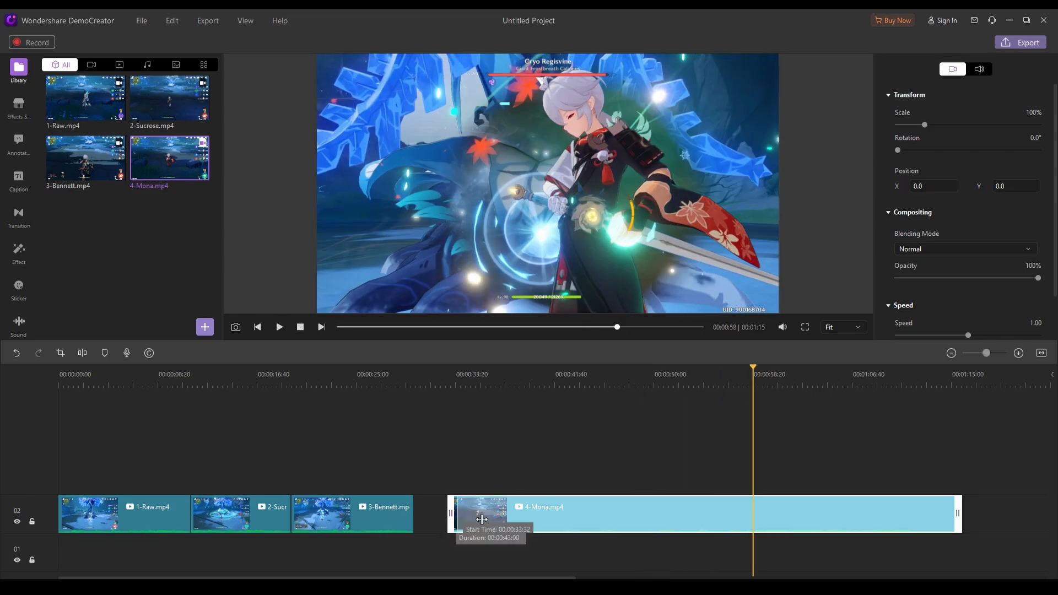
pyautogui.moveTo(481, 519); pyautogui.dragTo(770, 517)
pyautogui.moveTo(851, 382); pyautogui.dragTo(898, 384)
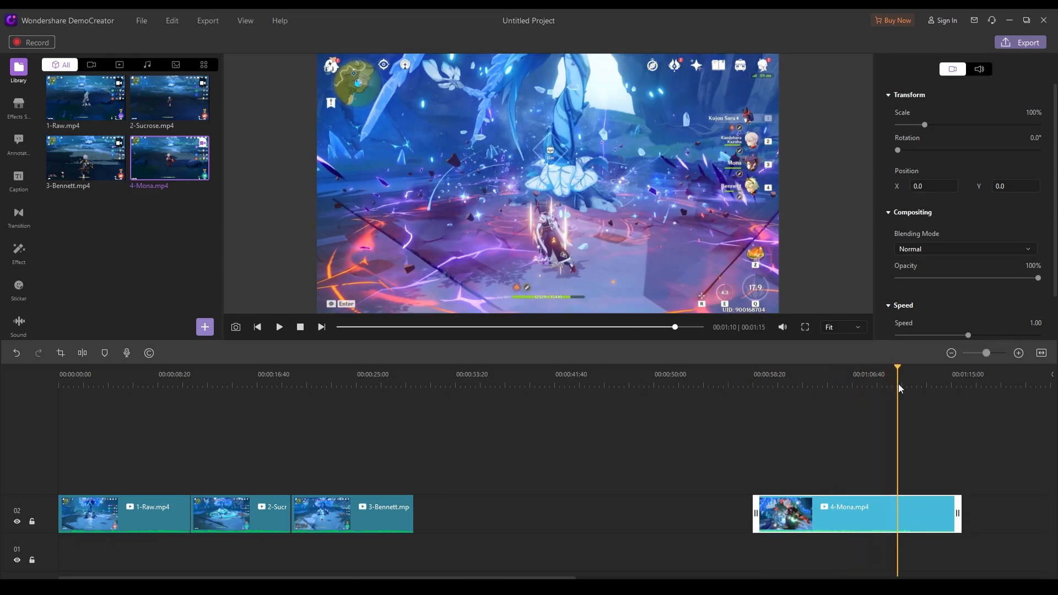
pyautogui.moveTo(782, 515); pyautogui.dragTo(443, 517)
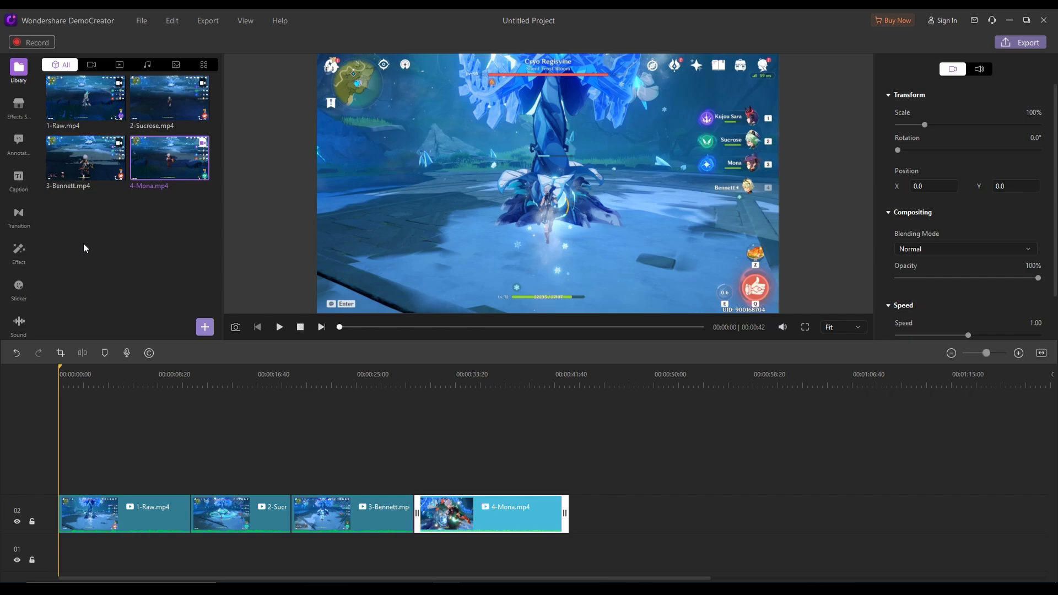
# Browse the opener caption designs and add the Text 12 annotation at the timeline start, on a track above 1-Raw.mp4
pyautogui.click(20, 187)
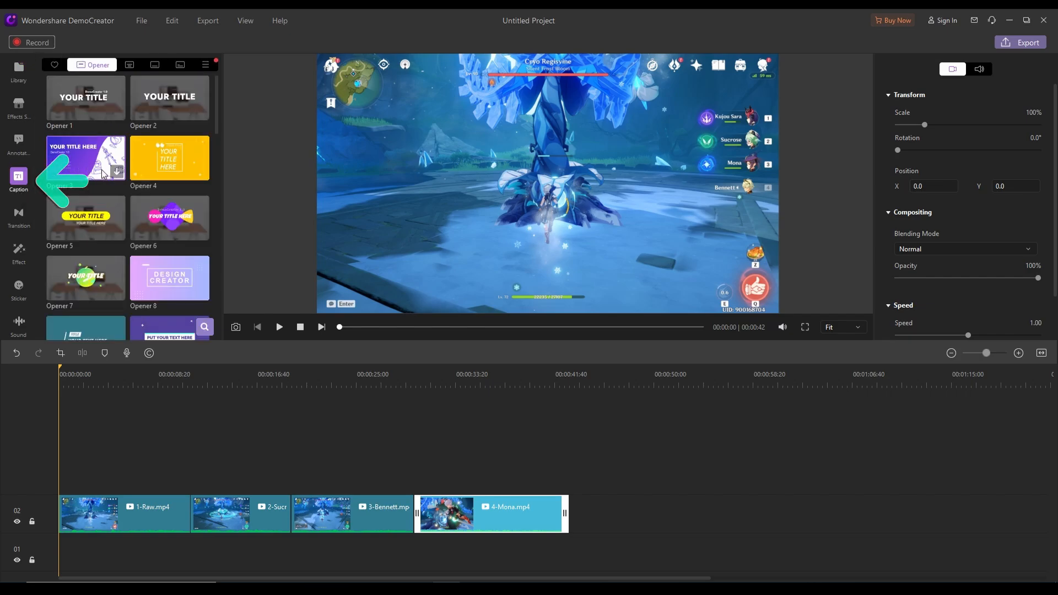
pyautogui.scroll(-10, 102, 174)
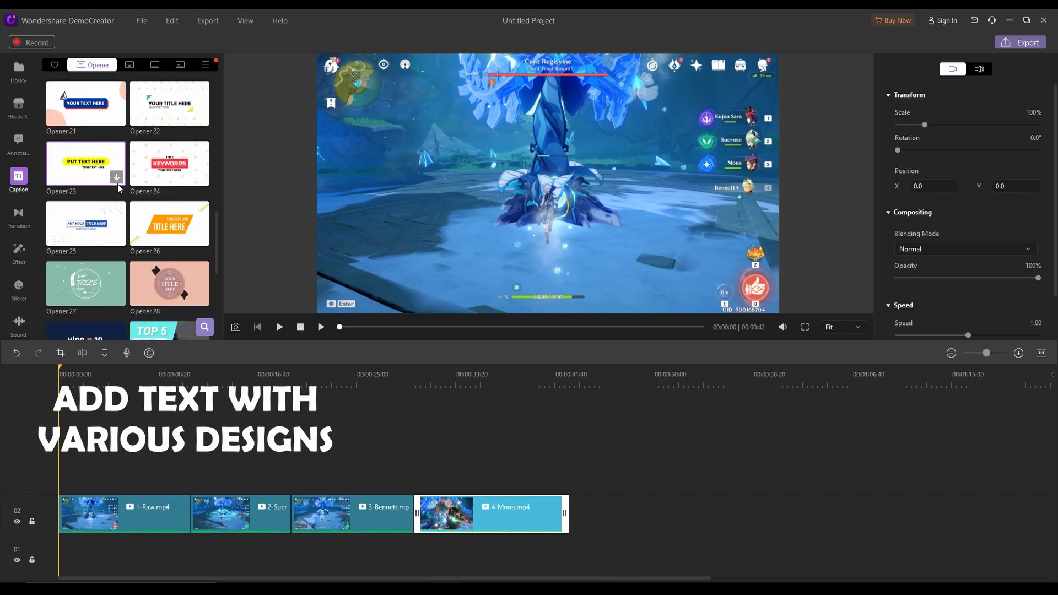
pyautogui.scroll(-3, 119, 188)
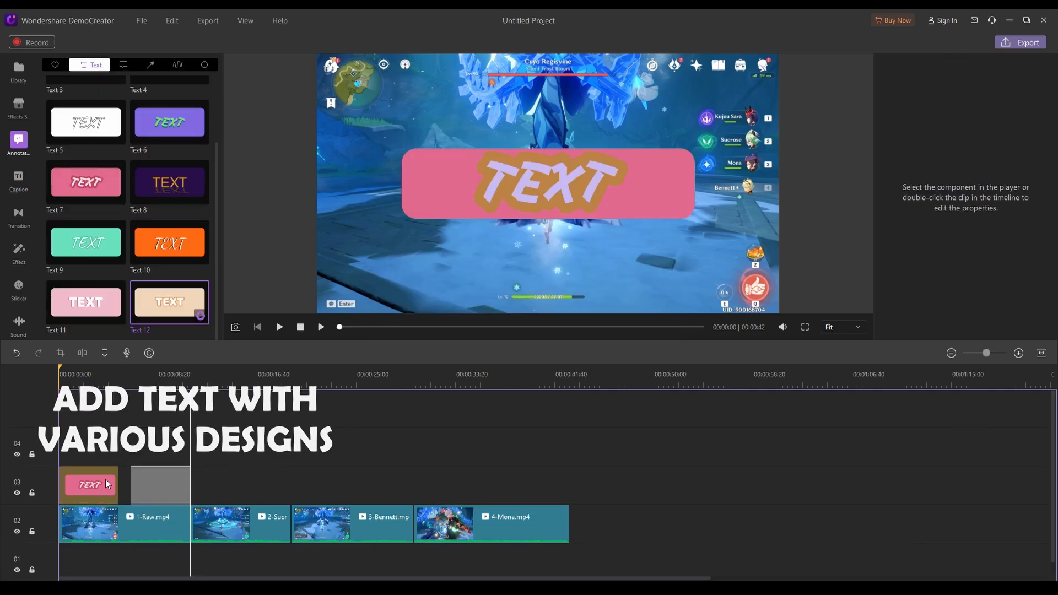
pyautogui.moveTo(169, 302)
pyautogui.mouseDown()
pyautogui.moveTo(150, 440)
pyautogui.moveTo(114, 436)
pyautogui.mouseUp()
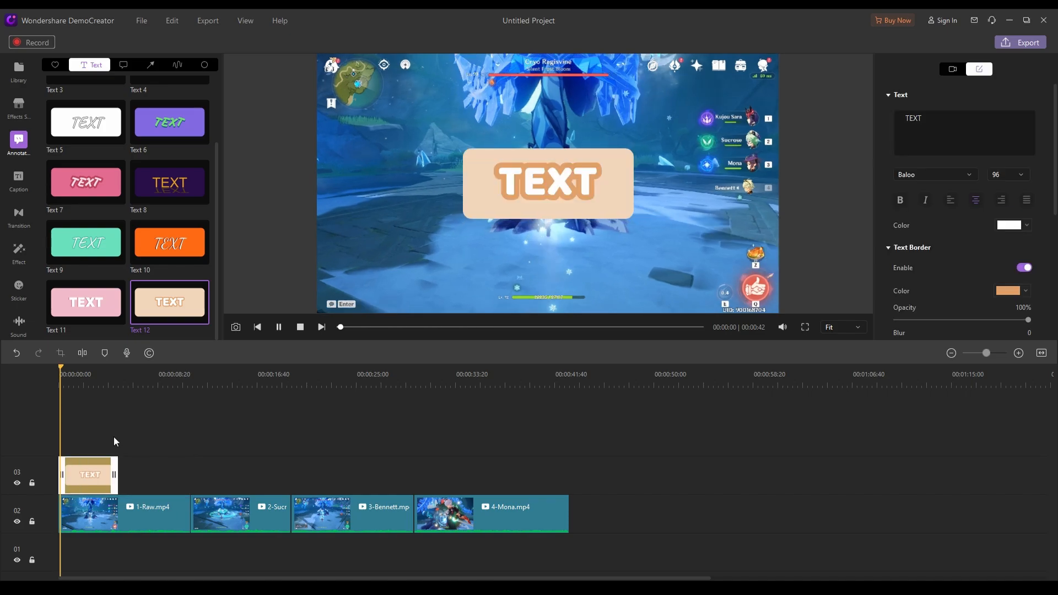
pyautogui.press('space')
# Replace the annotation's placeholder text with "KUJOU SARA" on the first line and "WOMBO COMBO" on the second
pyautogui.scroll(-2, 917, 209)
pyautogui.scroll(2, 916, 210)
pyautogui.moveTo(940, 120); pyautogui.dragTo(812, 104)
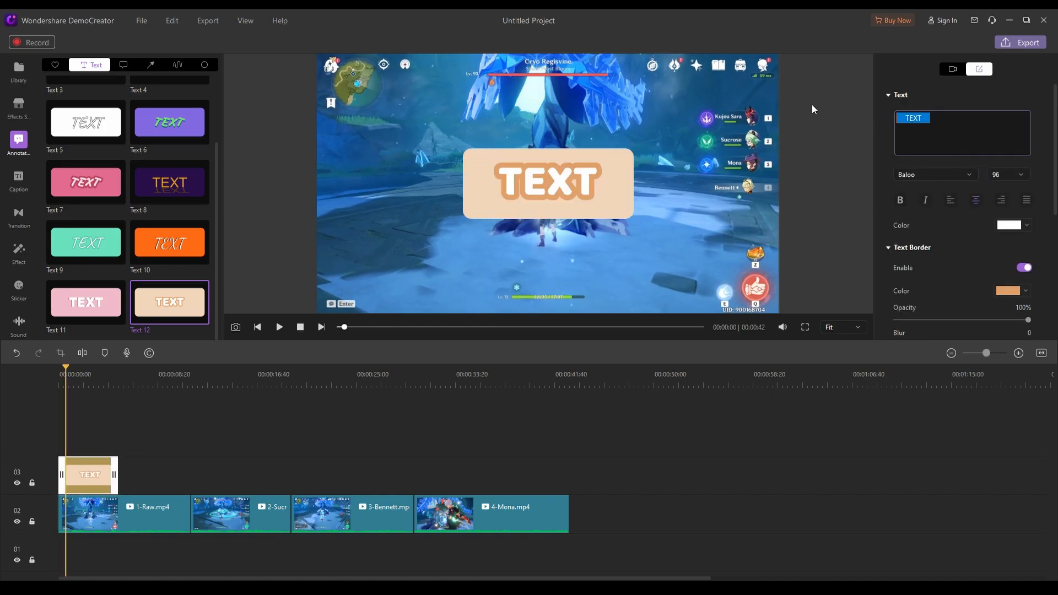
pyautogui.write('KUJOU SARA')
pyautogui.press('Return')
pyautogui.write('WOMBO COMB')
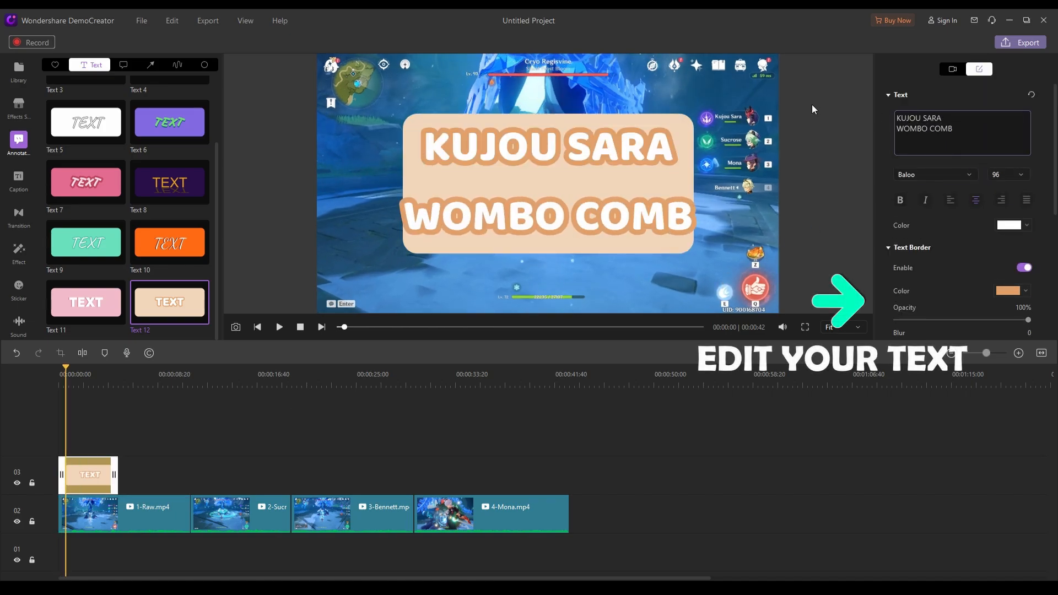
pyautogui.write('O')
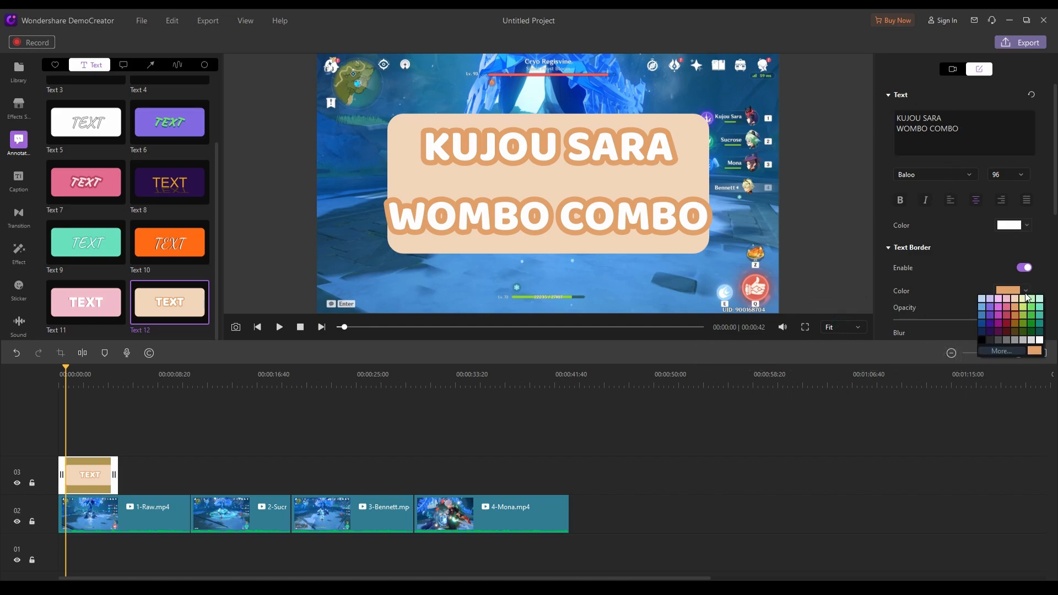
# Try light peach and green as the title's text border color, and set the border to brown
pyautogui.click(1023, 298)
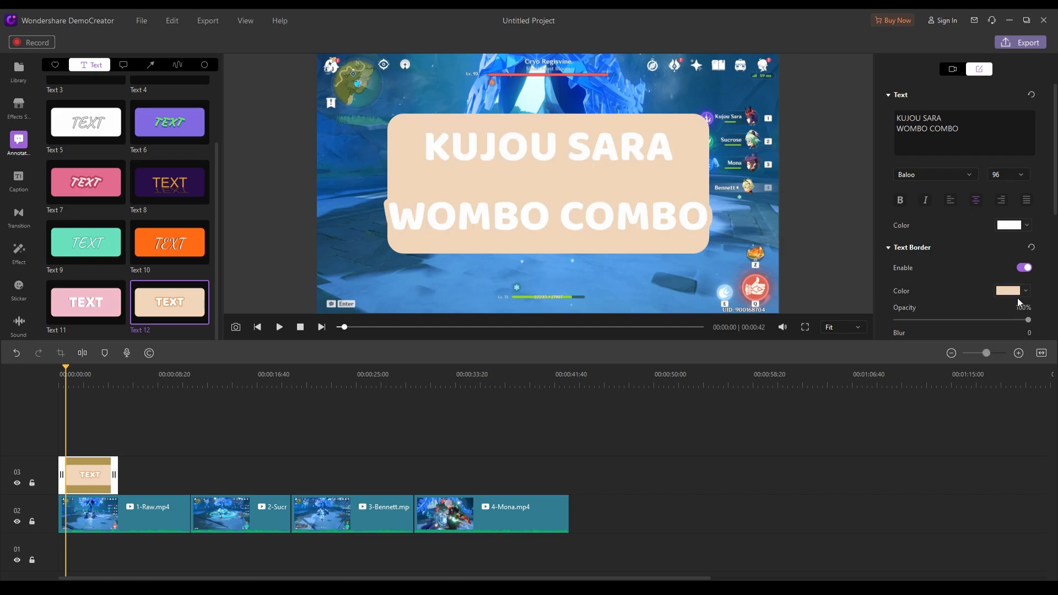
pyautogui.click(1015, 316)
pyautogui.click(1022, 290)
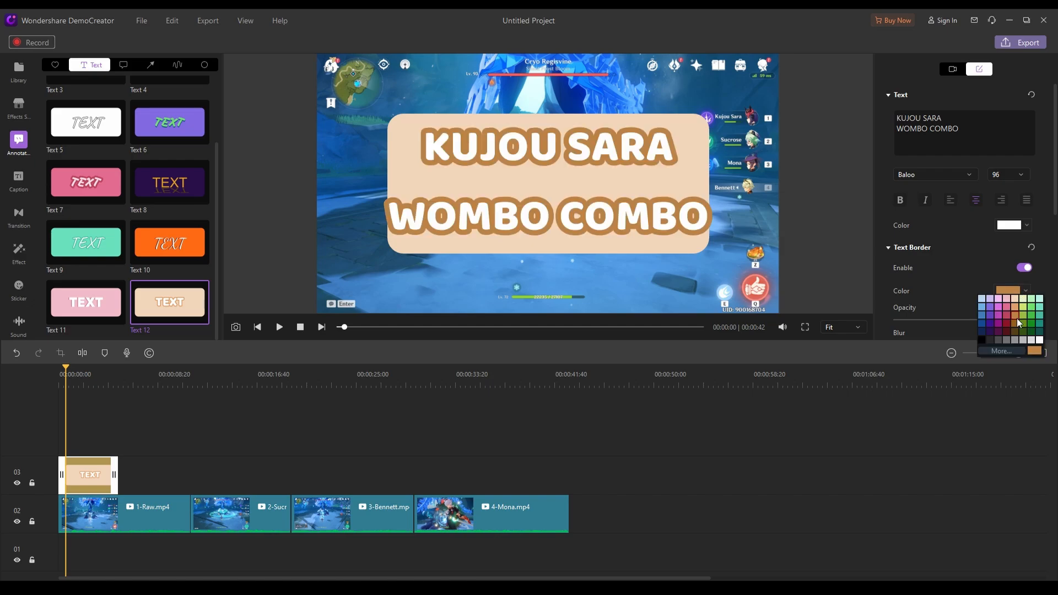
pyautogui.click(1006, 316)
pyautogui.click(1023, 290)
pyautogui.click(1022, 298)
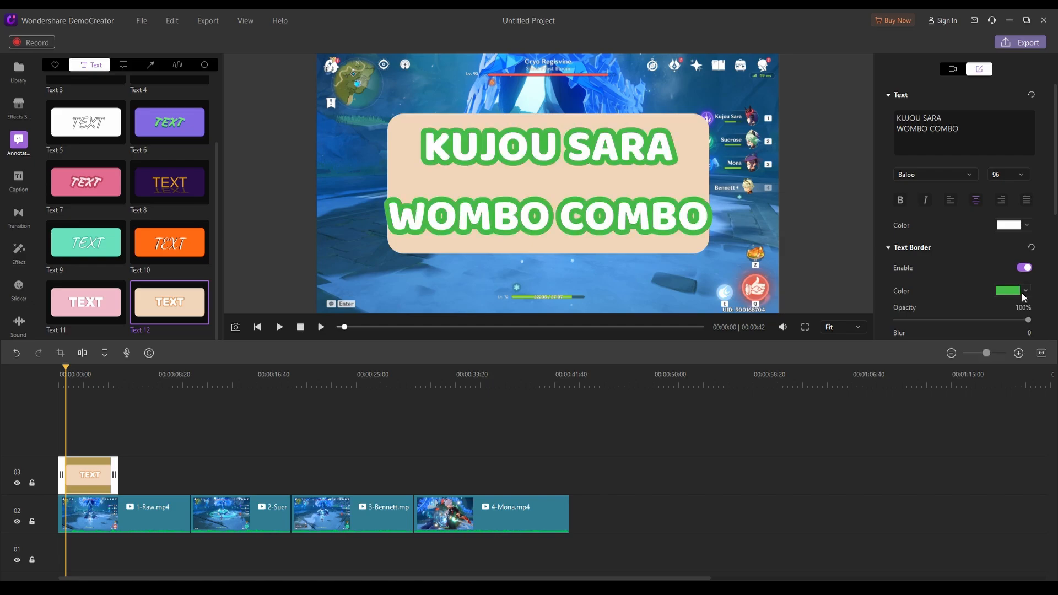
pyautogui.click(1014, 316)
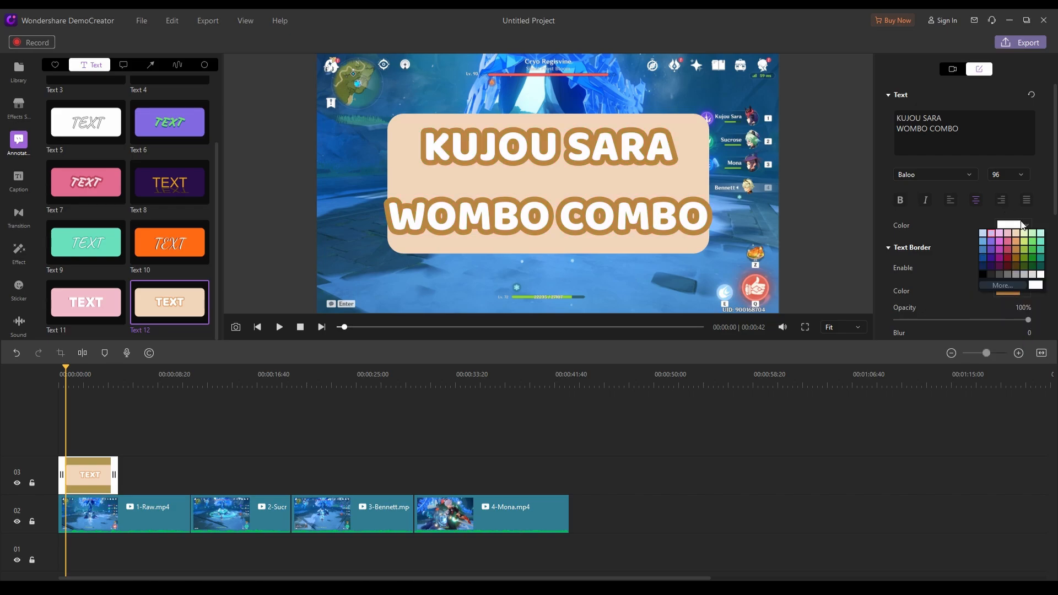
# Enable a black text shadow on the KUJOU SARA WOMBO COMBO title, with blur 8 and distance 10
pyautogui.scroll(-5, 1036, 209)
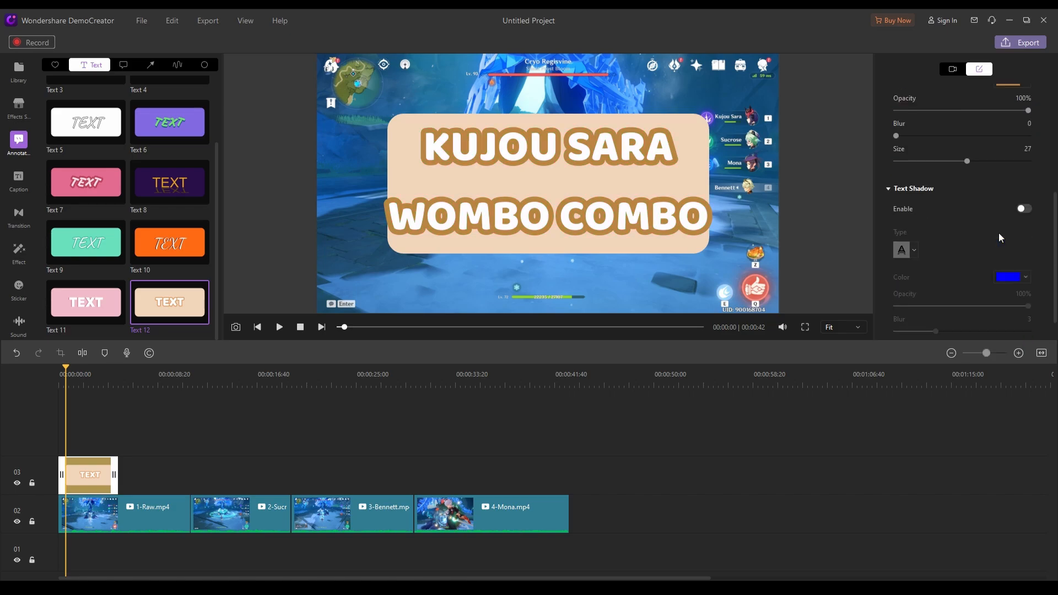
pyautogui.click(1023, 209)
pyautogui.click(1024, 277)
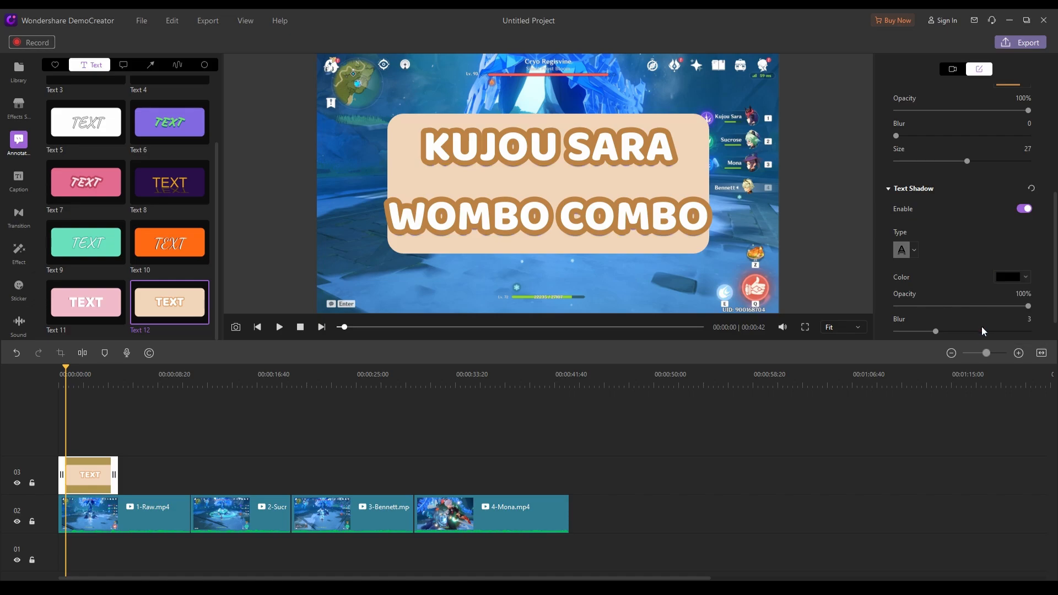
pyautogui.scroll(-1, 986, 235)
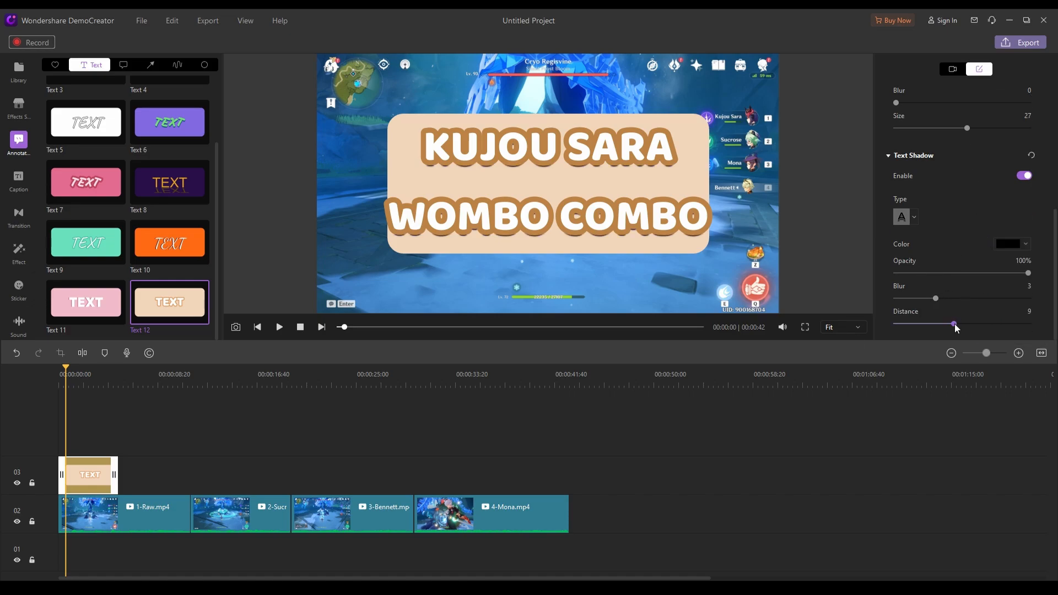
pyautogui.moveTo(939, 299); pyautogui.dragTo(996, 302)
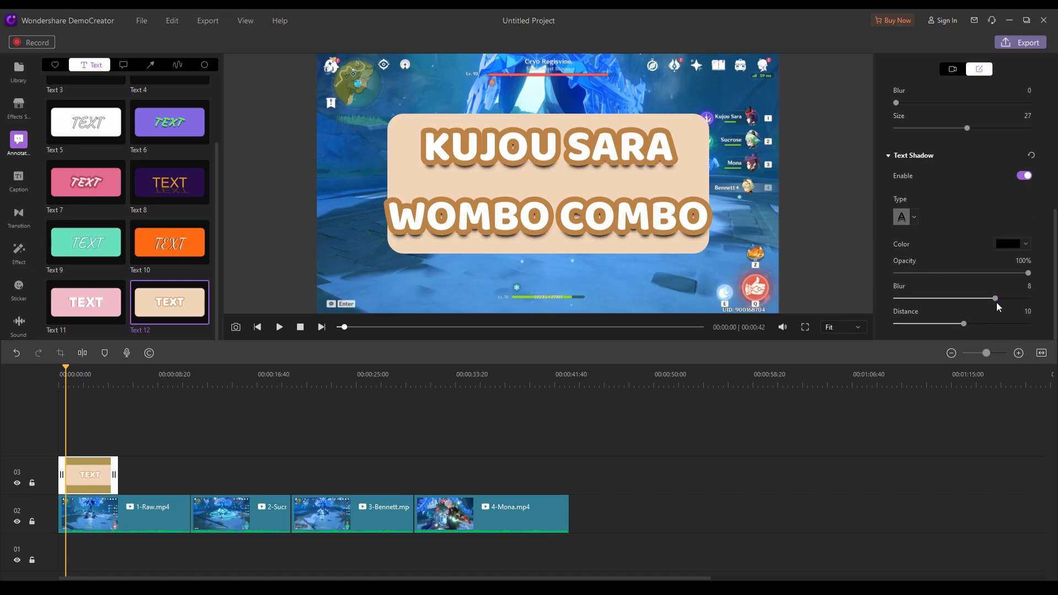
pyautogui.scroll(2, 948, 266)
pyautogui.scroll(5, 948, 263)
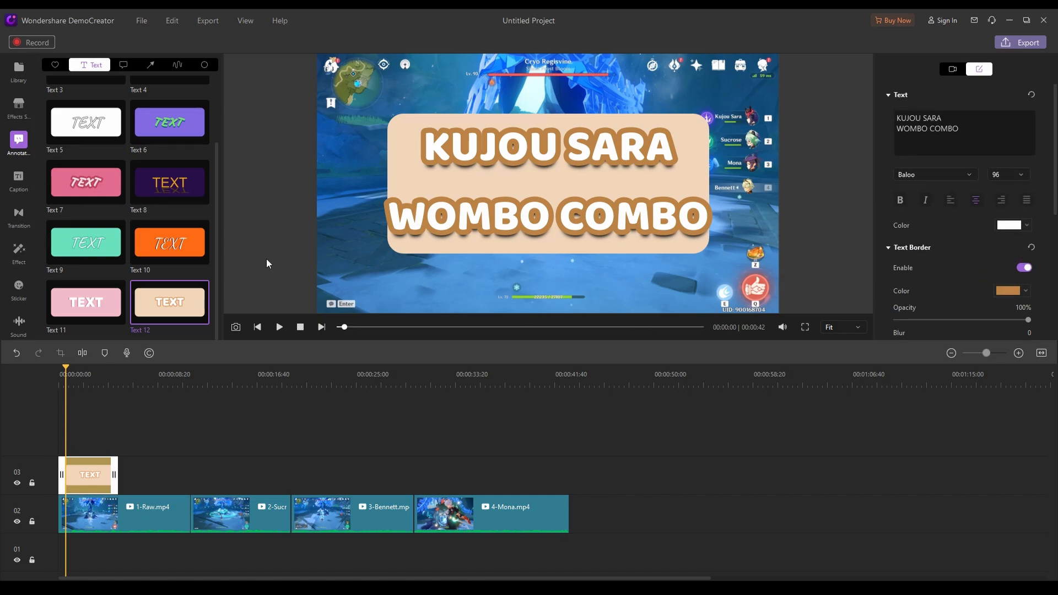
# Add a Text 1 annotation after the title reading "RAW DAMAGE", in Baloo size 46 with a black border of blur 2, low in the frame
pyautogui.scroll(3, 126, 155)
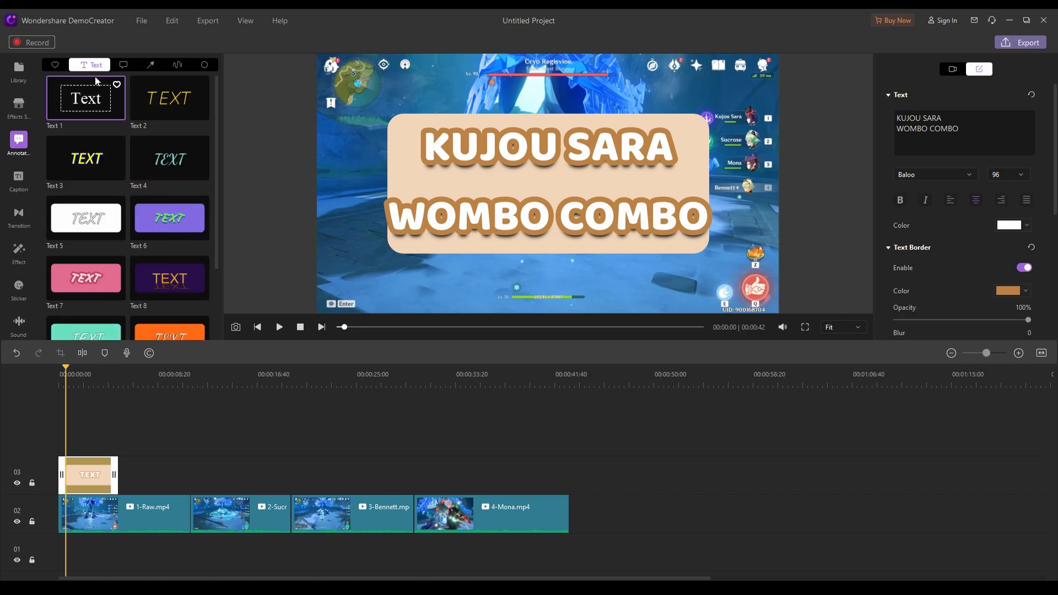
pyautogui.moveTo(85, 98); pyautogui.dragTo(161, 475)
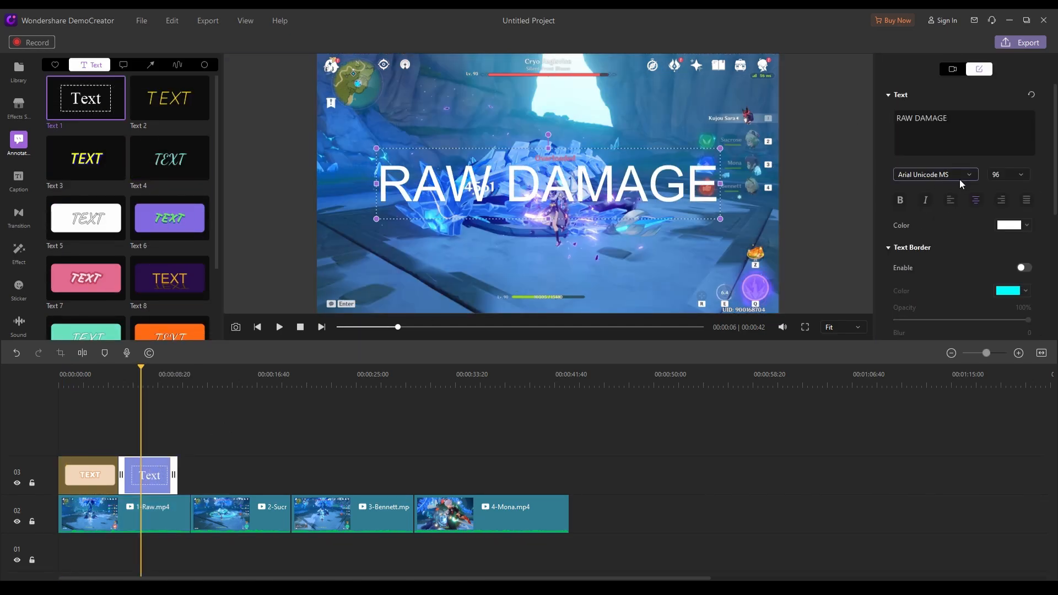
pyautogui.click(960, 175)
pyautogui.click(1012, 188)
pyautogui.moveTo(547, 184); pyautogui.dragTo(548, 265)
pyautogui.click(1014, 178)
pyautogui.click(1003, 292)
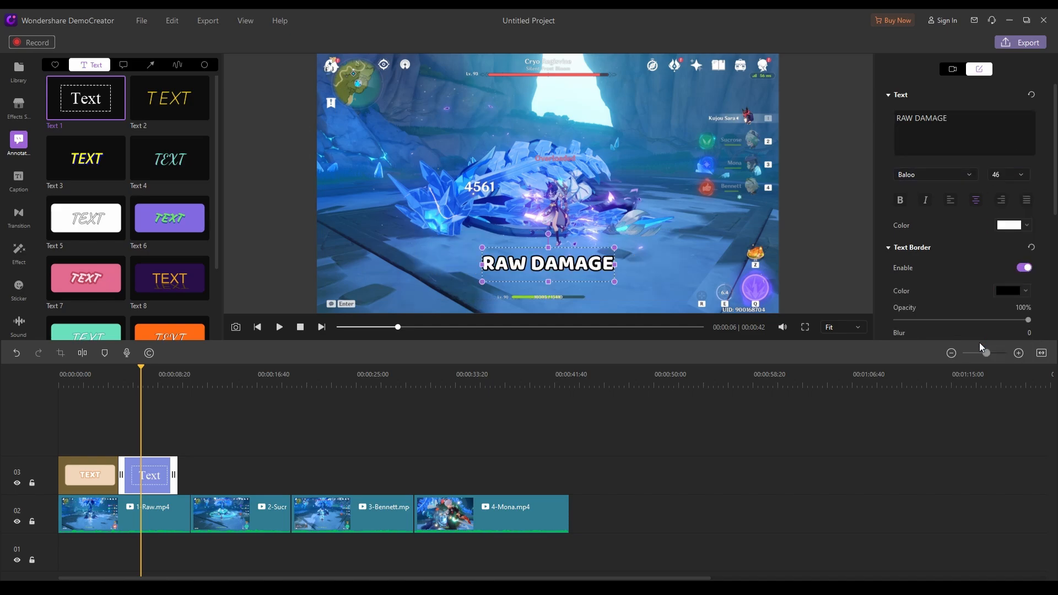
pyautogui.scroll(-3, 937, 220)
pyautogui.click(929, 180)
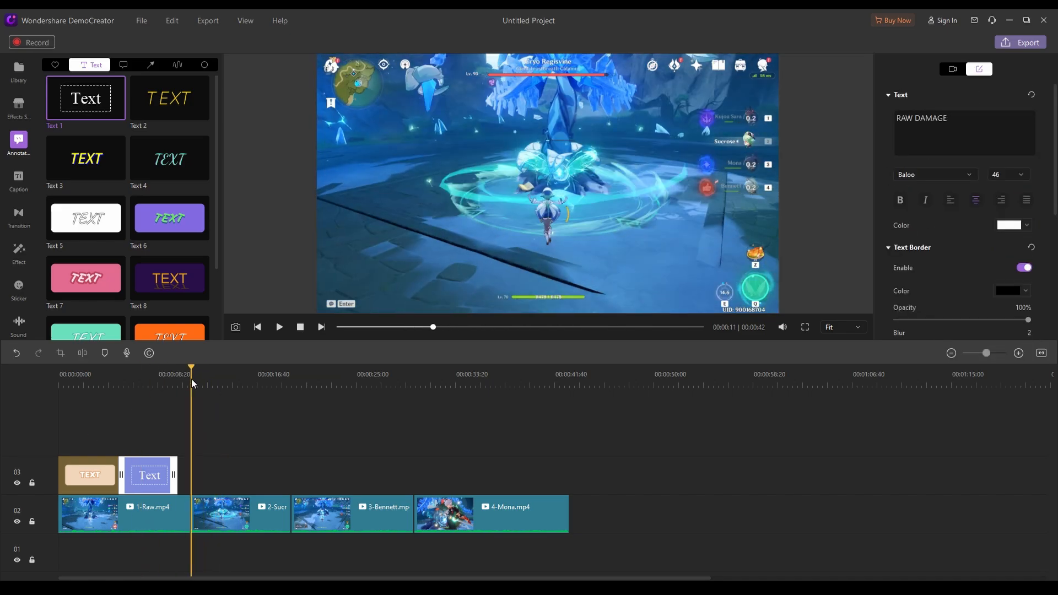
# Paste copies of the "RAW DAMAGE" annotation above the 2-Sucrose.mp4, 3-Bennett.mp4 and 4-Mona.mp4 clips
pyautogui.click(231, 385)
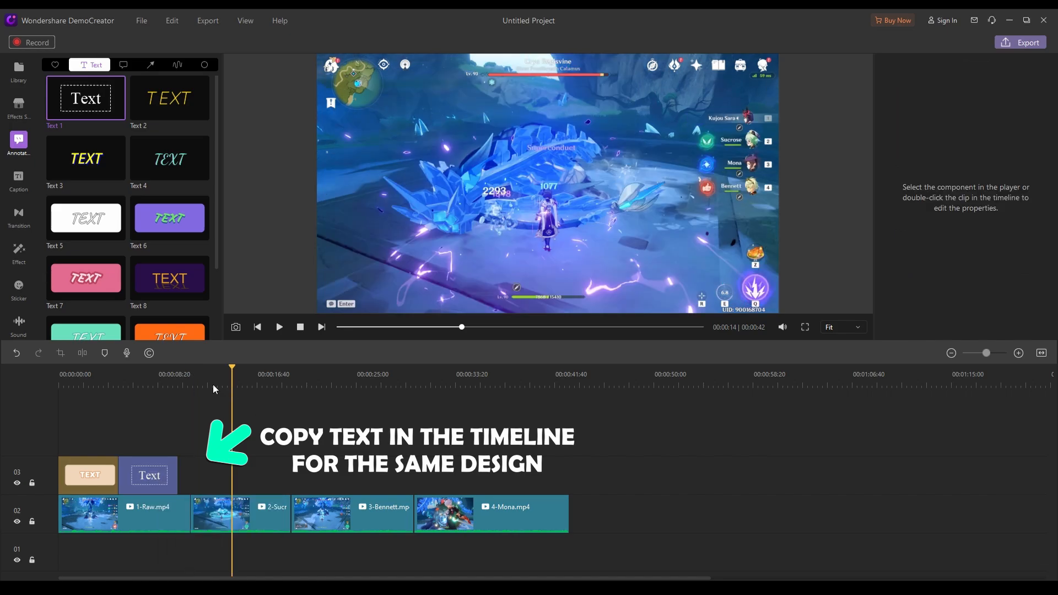
pyautogui.hotkey('ctrl', 'v')
pyautogui.click(341, 385)
pyautogui.hotkey('ctrl', 'v')
pyautogui.click(463, 384)
pyautogui.hotkey('ctrl', 'v')
# Replace the text above 2-Sucrose.mp4 with "+40% ELEM DEBUFF" on the first line and "+48% ATTACK (TTDS)" on the second
pyautogui.click(240, 474)
pyautogui.moveTo(896, 118); pyautogui.dragTo(1035, 147)
pyautogui.write('+40% ELEM DEBUFF')
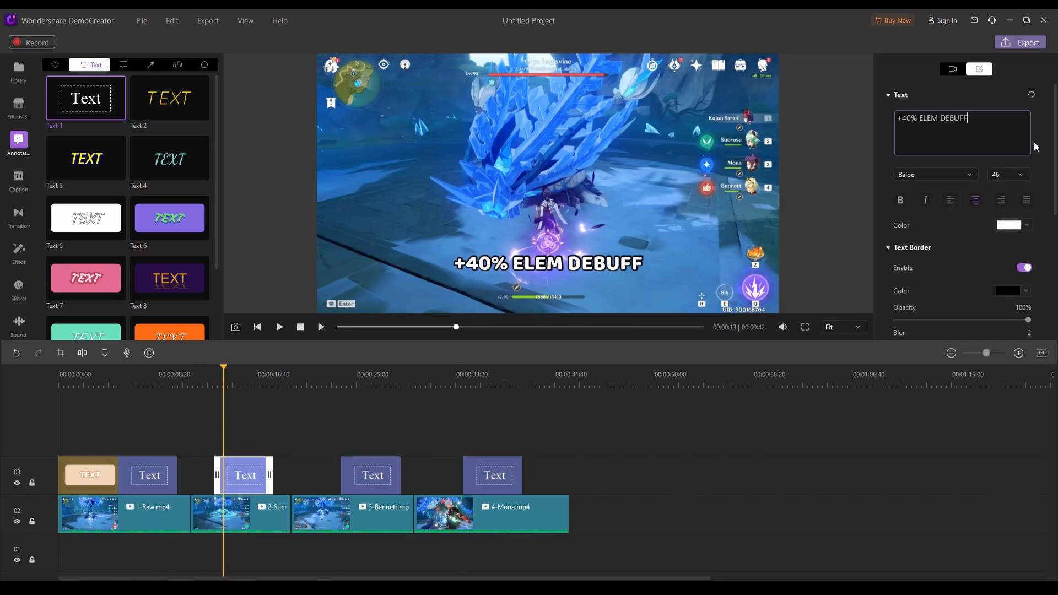
pyautogui.press('Return')
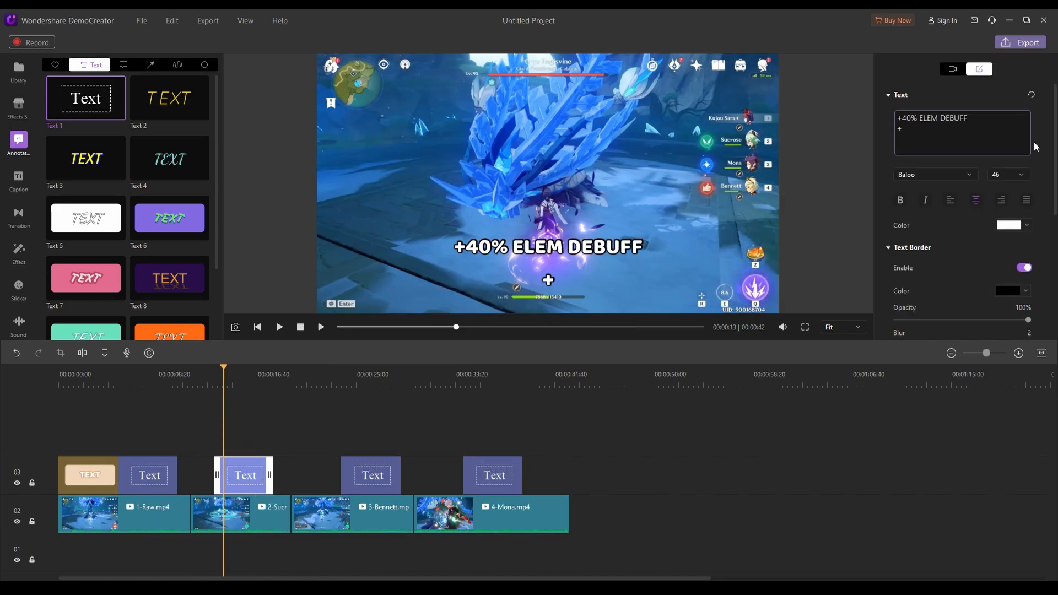
pyautogui.write('+48% ATTACK (TTDS)')
# Replace the text above 3-Bennett.mp4 with "+40% ELEM DEBUFF", "+48% ATTACK (TTDS)" and a third bonus line starting with "+B"
pyautogui.click(360, 385)
pyautogui.click(371, 475)
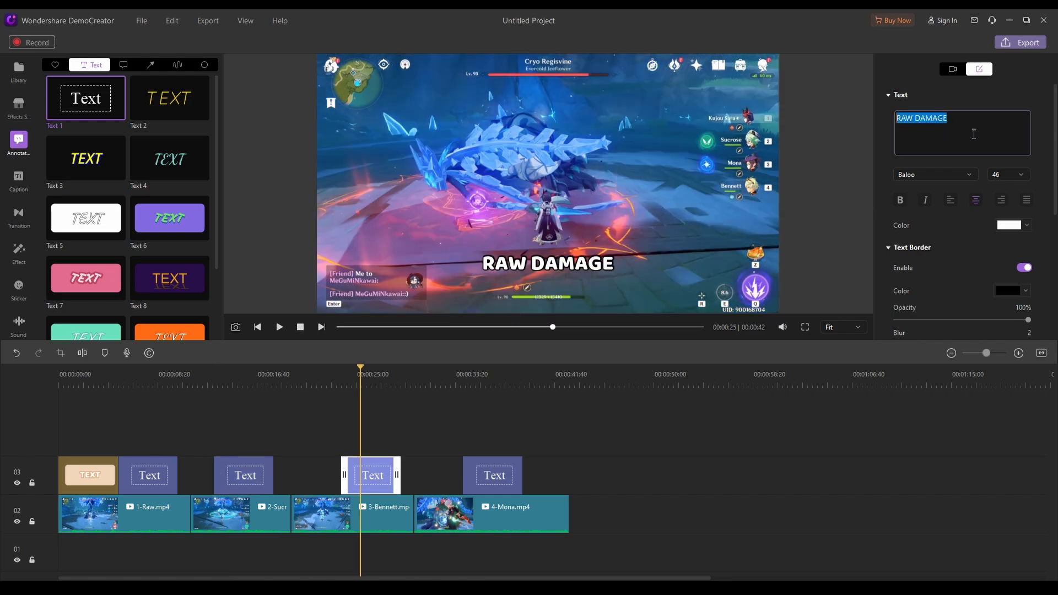
pyautogui.write('F')
pyautogui.press('Return')
pyautogui.write('+48% ATTACK (TTDS)')
pyautogui.press('Return')
pyautogui.write('+B')
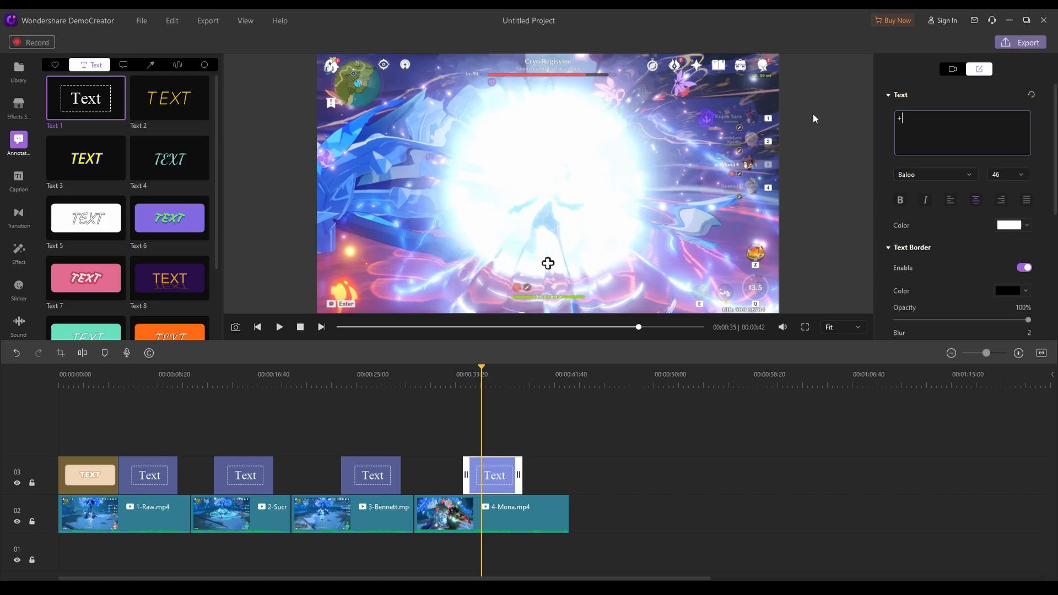
pyautogui.write('56% DMG BONUS !')
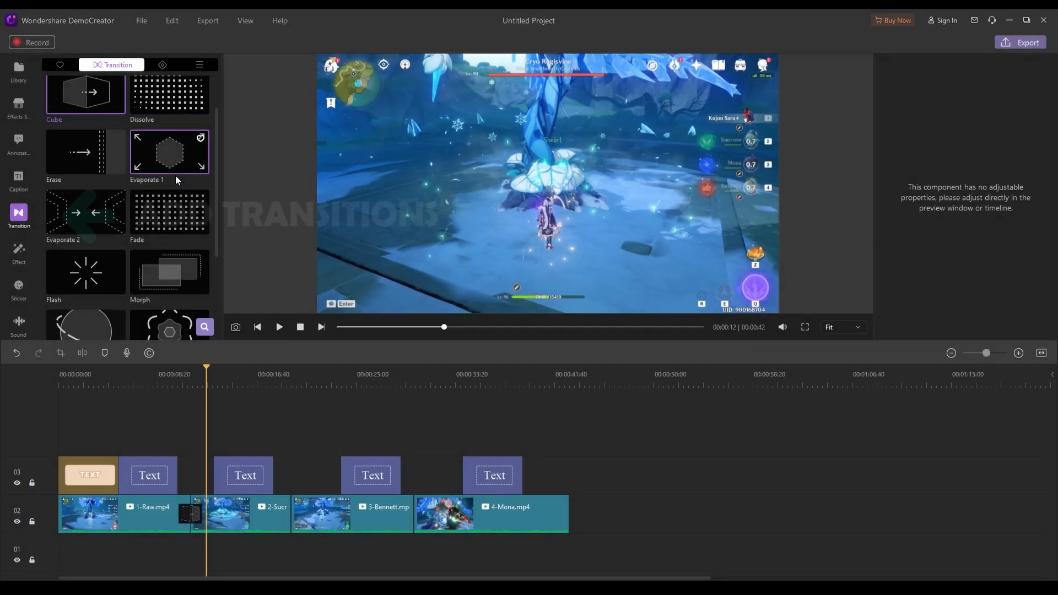
# Replace the Cube transition between 1-Raw.mp4 and 2-Sucrose.mp4 with Warp Zoom 1 and preview it
pyautogui.scroll(-3, 175, 177)
pyautogui.scroll(-2, 177, 180)
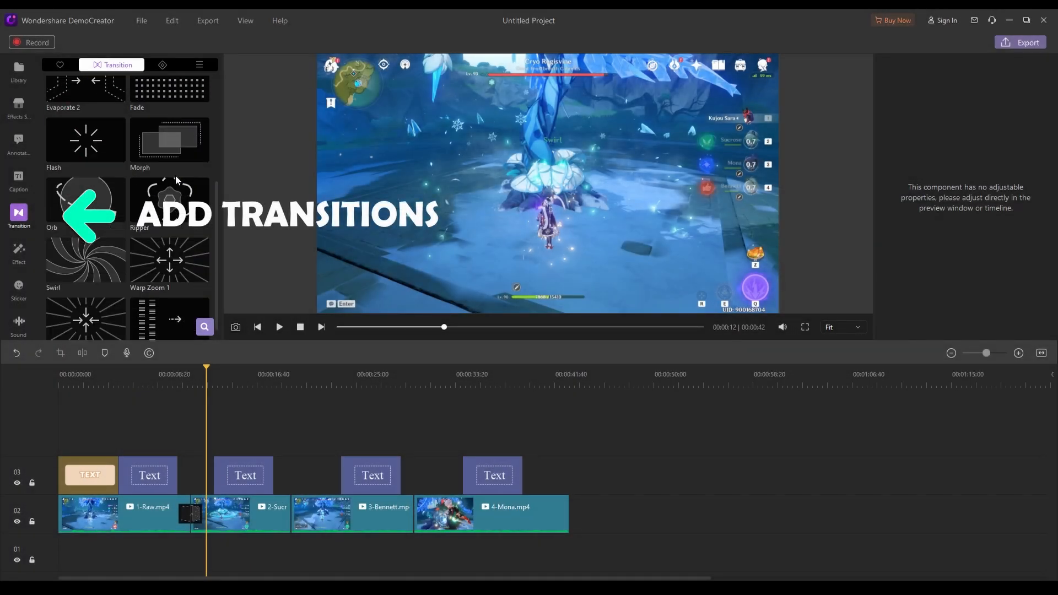
pyautogui.moveTo(173, 248); pyautogui.dragTo(190, 512)
pyautogui.press('space')
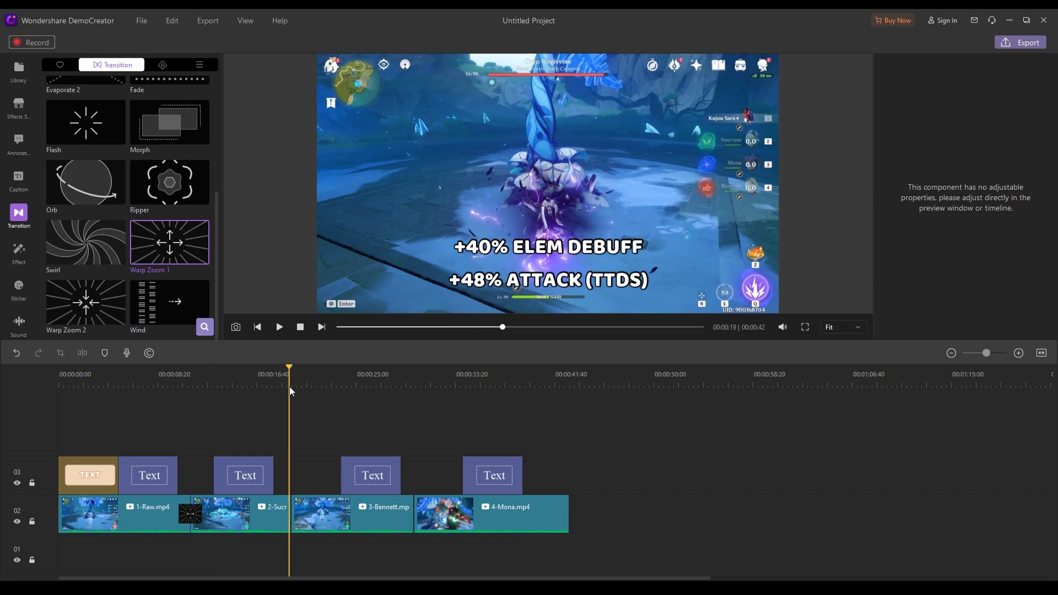
# Add the Warp Zoom 1 transition between 2-Sucrose.mp4 and 3-Bennett.mp4, and between 3-Bennett.mp4 and 4-Mona.mp4
pyautogui.moveTo(170, 302); pyautogui.dragTo(290, 513)
pyautogui.moveTo(200, 285); pyautogui.dragTo(414, 513)
pyautogui.scroll(2, 153, 252)
pyautogui.scroll(-2, 154, 251)
pyautogui.scroll(-1, 153, 251)
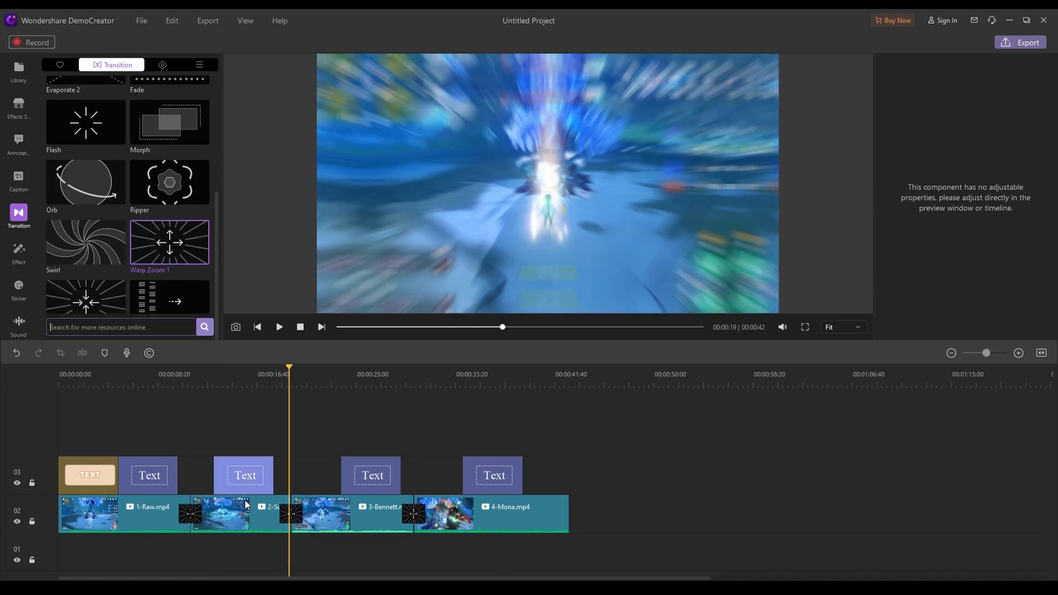
pyautogui.press('super')
pyautogui.press('Escape')
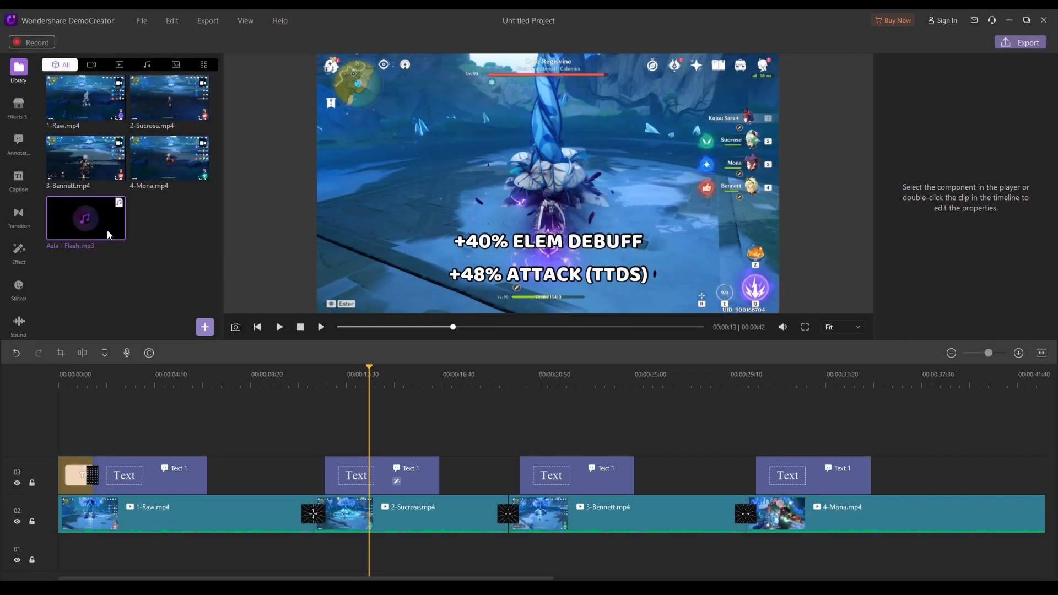
# Place Azla - Flash.mp3 on the track below the clips at 60% volume, beginning at the timeline start
pyautogui.moveTo(90, 221); pyautogui.dragTo(210, 551)
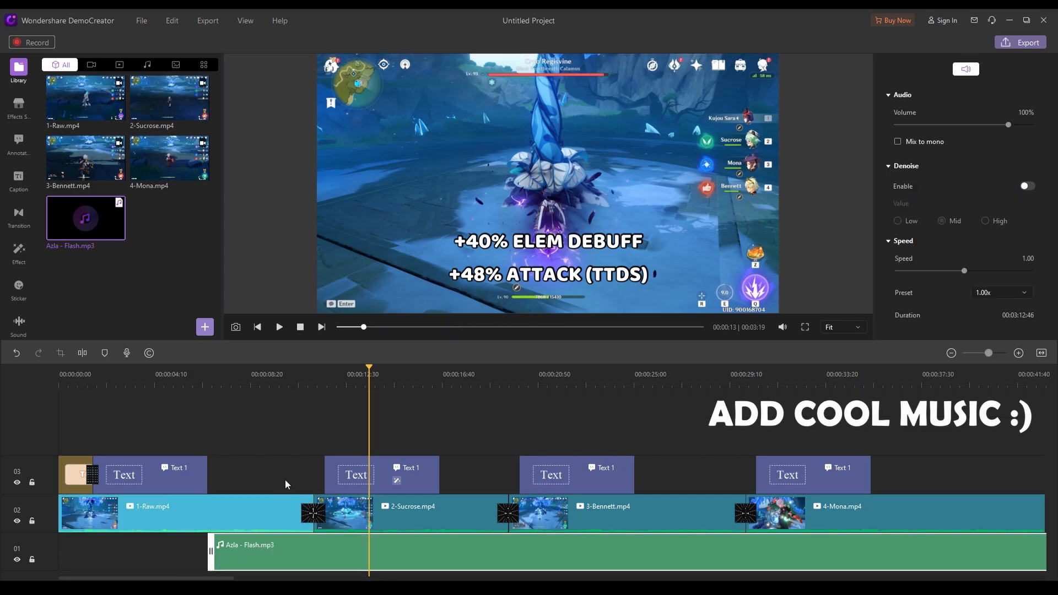
pyautogui.press('space')
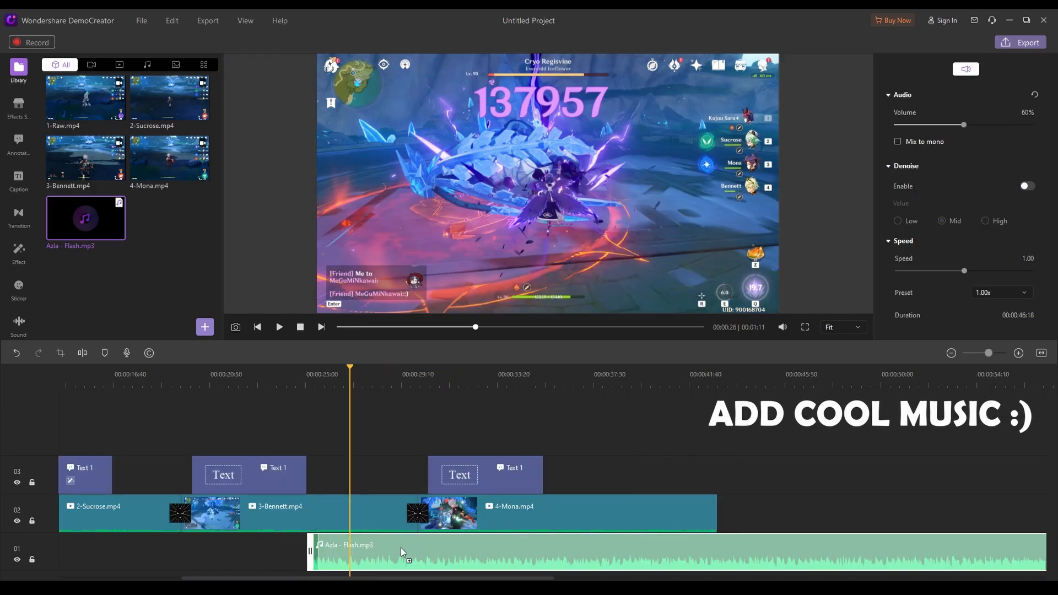
pyautogui.moveTo(402, 552); pyautogui.dragTo(310, 552)
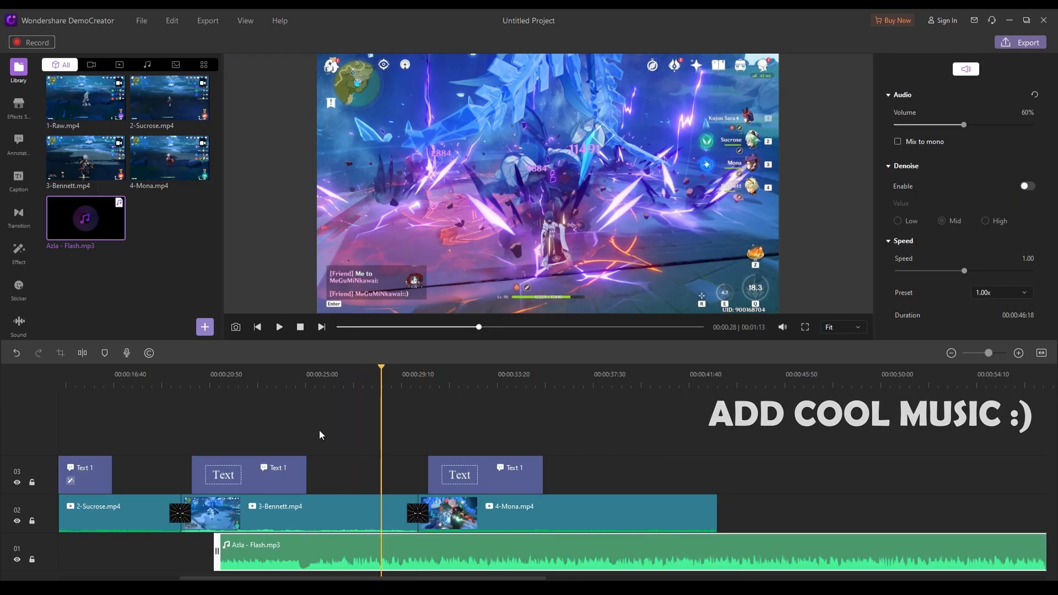
pyautogui.click(952, 353)
pyautogui.click(952, 353)
pyautogui.click(951, 353)
pyautogui.moveTo(134, 551); pyautogui.dragTo(59, 551)
# Browse the available transitions, stickers, and line and arrow annotations
pyautogui.click(19, 223)
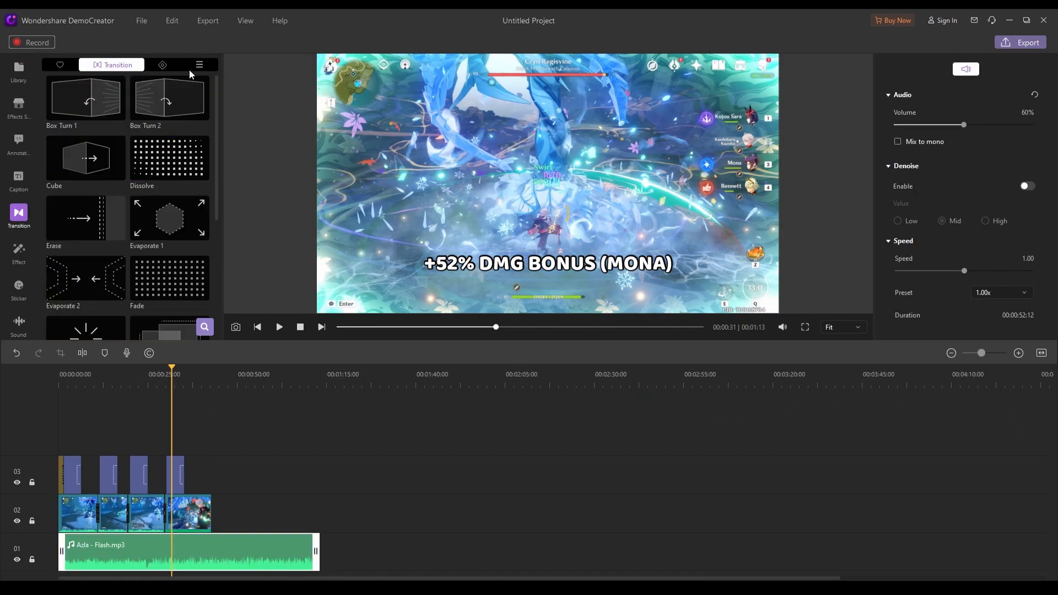
pyautogui.scroll(-2, 18, 264)
pyautogui.click(18, 278)
pyautogui.scroll(-8, 134, 212)
pyautogui.scroll(2, 20, 179)
pyautogui.click(19, 142)
pyautogui.click(132, 65)
pyautogui.click(156, 65)
# Trim the end of Azla - Flash.mp3 to line up with the end of 4-Mona.mp4
pyautogui.click(61, 380)
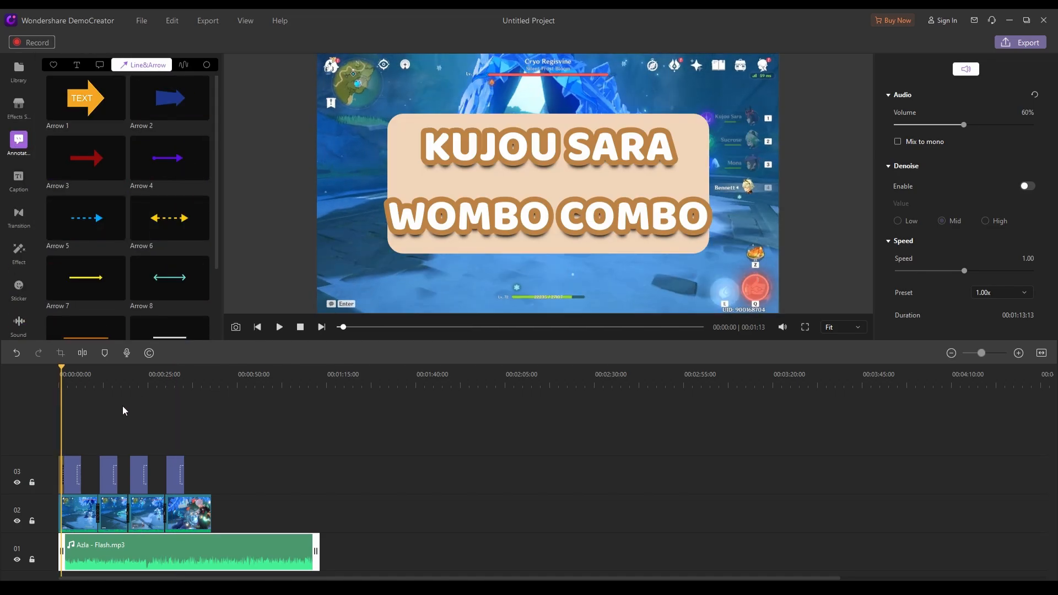
pyautogui.moveTo(316, 553); pyautogui.dragTo(216, 561)
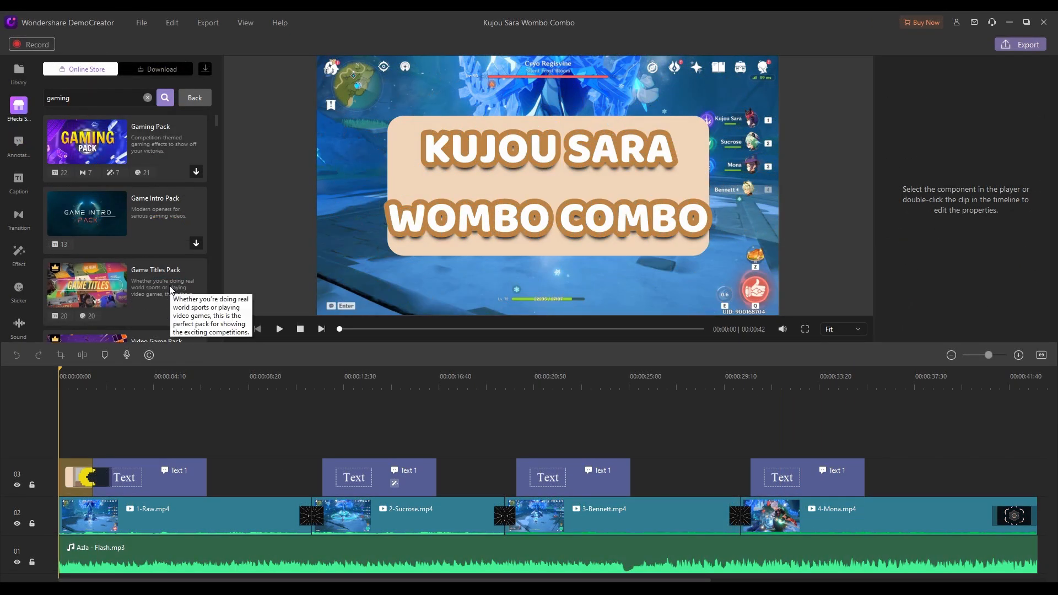
# Download the Game Intro Pack from the effects store and preview its Opener 05 on the timeline
pyautogui.click(194, 243)
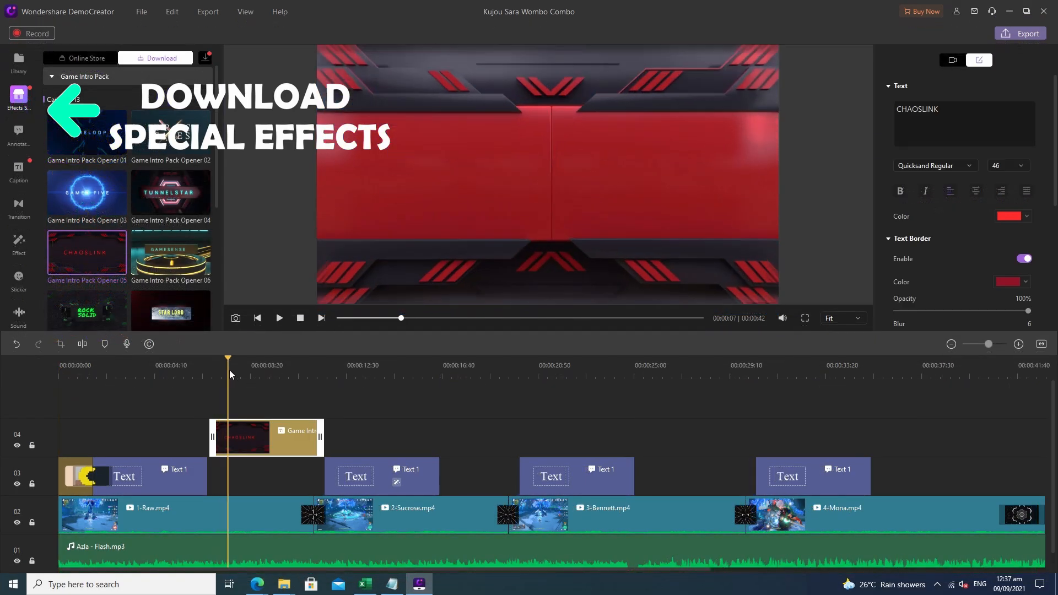
pyautogui.moveTo(229, 369); pyautogui.dragTo(364, 389)
# Add Game Intro Pack Opener 01 on a new upper track, preview it, and remove Opener 05
pyautogui.moveTo(88, 133); pyautogui.dragTo(227, 462)
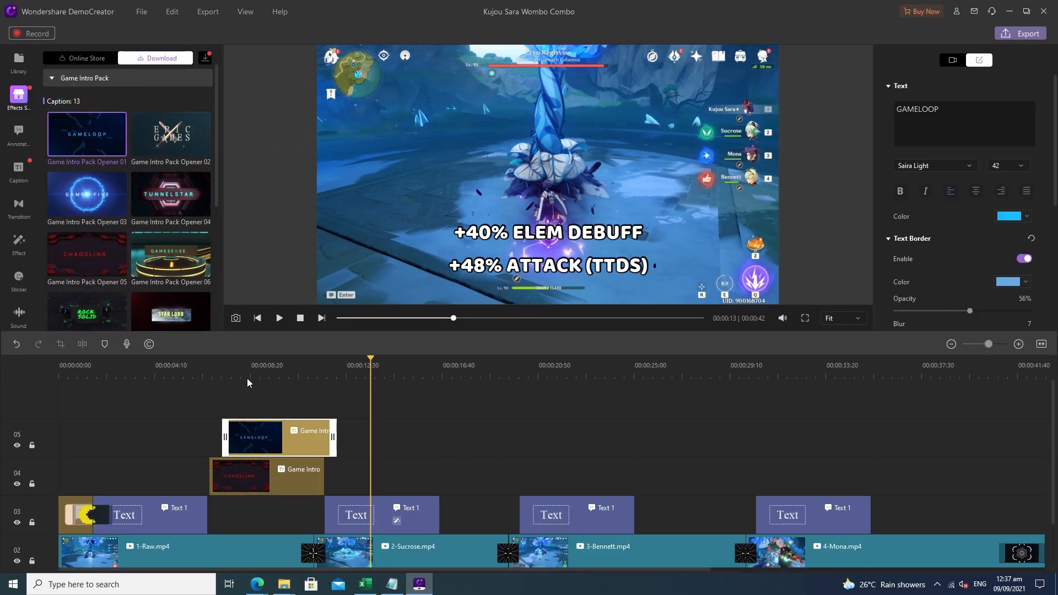
pyautogui.click(246, 378)
pyautogui.press('space')
pyautogui.click(248, 472)
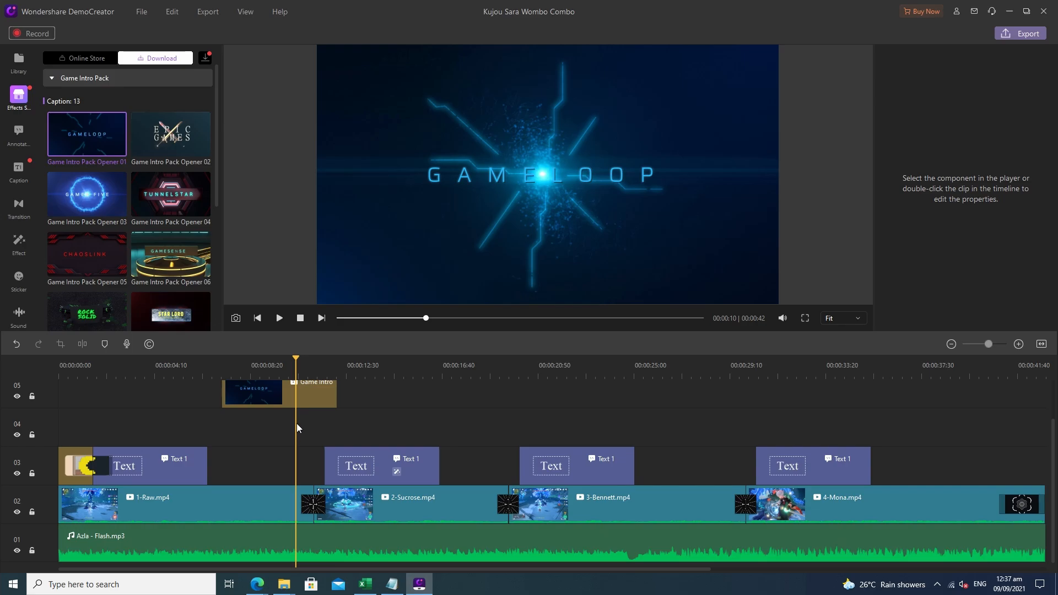
# Move the GAMELOOP opener over the end of 4-Mona.mp4 and shorten it to finish with that clip
pyautogui.moveTo(270, 393); pyautogui.dragTo(804, 404)
pyautogui.moveTo(603, 570); pyautogui.dragTo(684, 569)
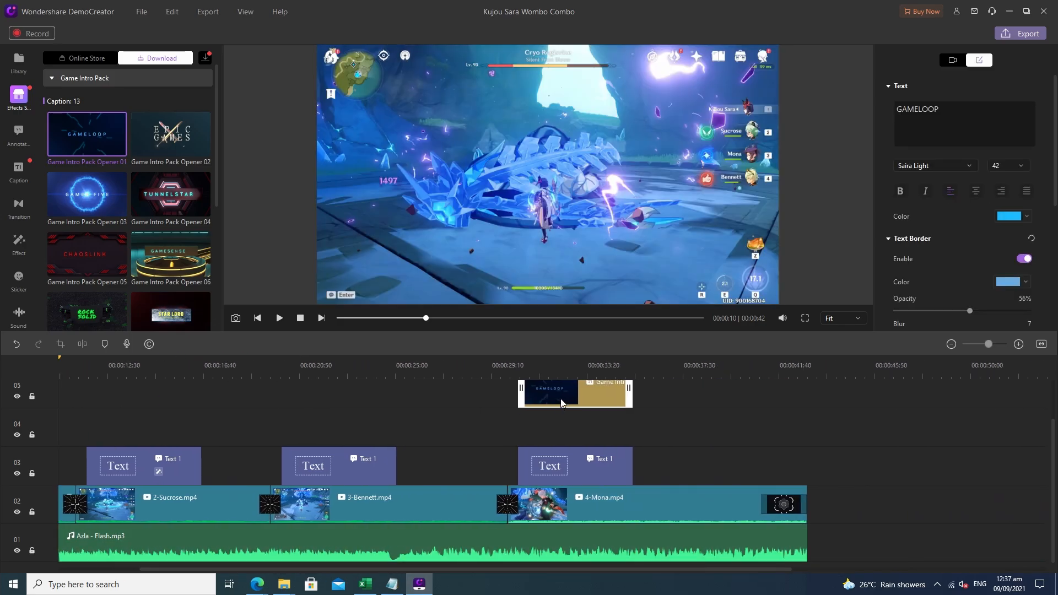
pyautogui.click(686, 371)
pyautogui.moveTo(561, 400); pyautogui.dragTo(754, 394)
# Extend 4-Mona.mp4 and Azla - Flash.mp3 so the video lasts 0:44, and shift the GAMELOOP opener to end with them
pyautogui.click(656, 370)
pyautogui.press('space')
pyautogui.press('space')
pyautogui.click(709, 376)
pyautogui.press('space')
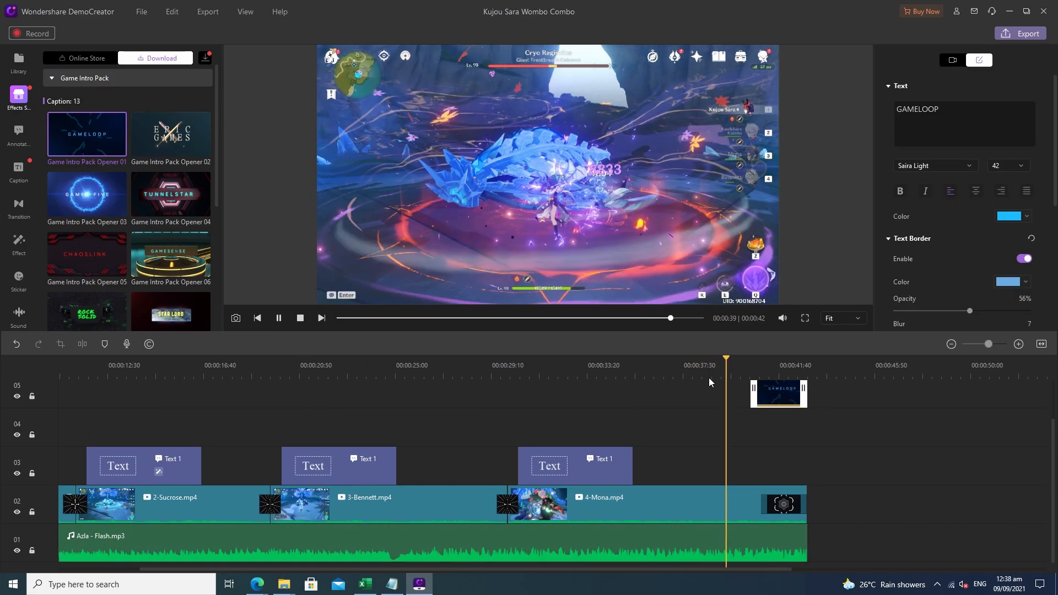
pyautogui.press('space')
pyautogui.moveTo(805, 503); pyautogui.dragTo(837, 500)
pyautogui.moveTo(805, 541); pyautogui.dragTo(837, 541)
pyautogui.moveTo(779, 395); pyautogui.dragTo(808, 396)
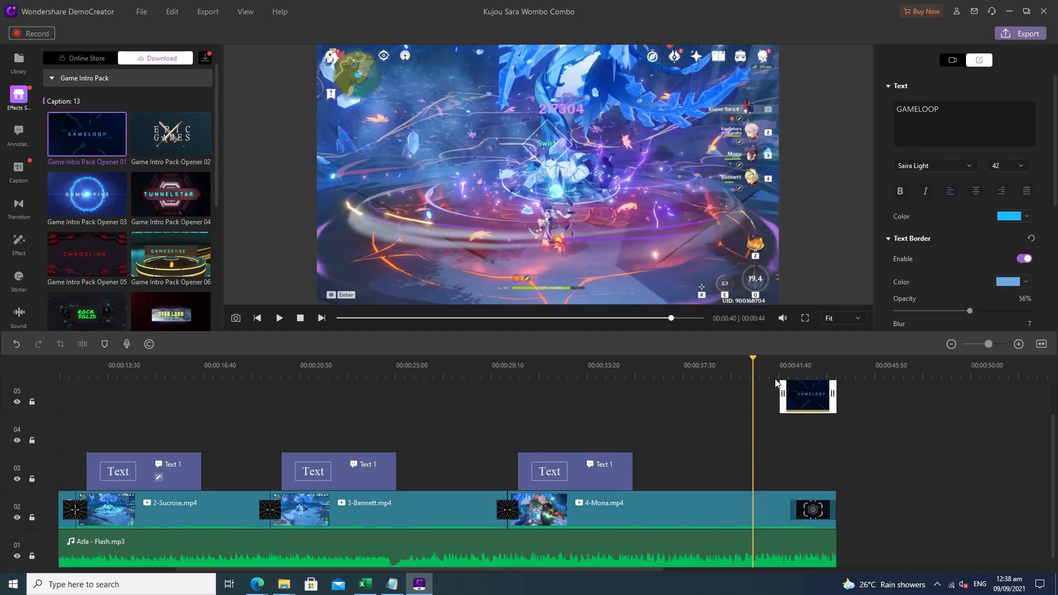
# Preview the ending and replace the opener's GAMELOOP text with "MOBA AND CHILL"
pyautogui.press('space')
pyautogui.press('space')
pyautogui.doubleClick(965, 127)
pyautogui.write('MOBA AND CHILL')
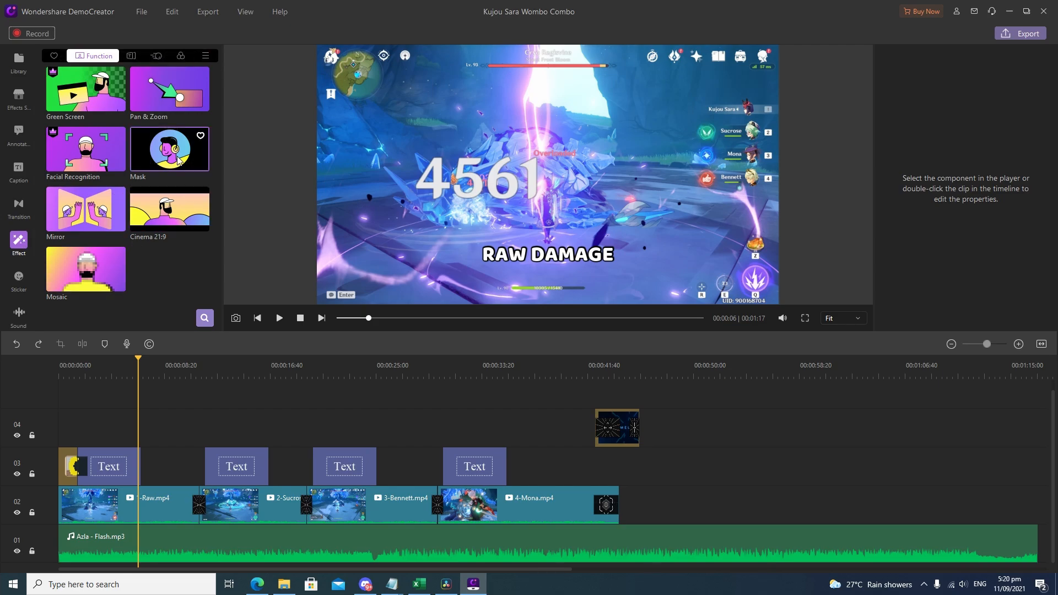
# Try the Cinema 21:9 effect on 1-Raw.mp4 and undo it
pyautogui.moveTo(163, 220); pyautogui.dragTo(135, 537)
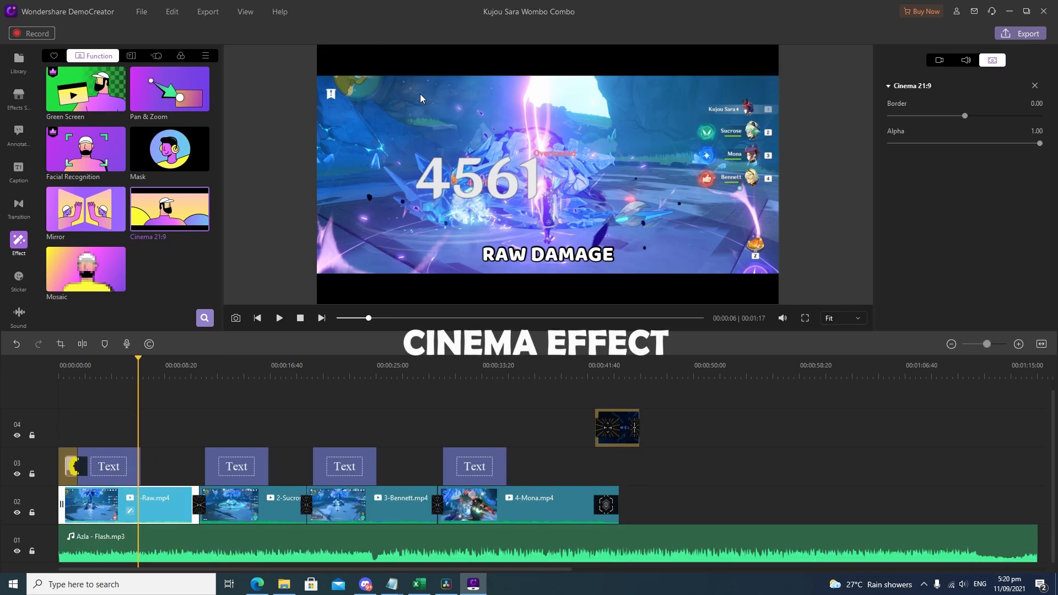
pyautogui.hotkey('ctrl', 'z')
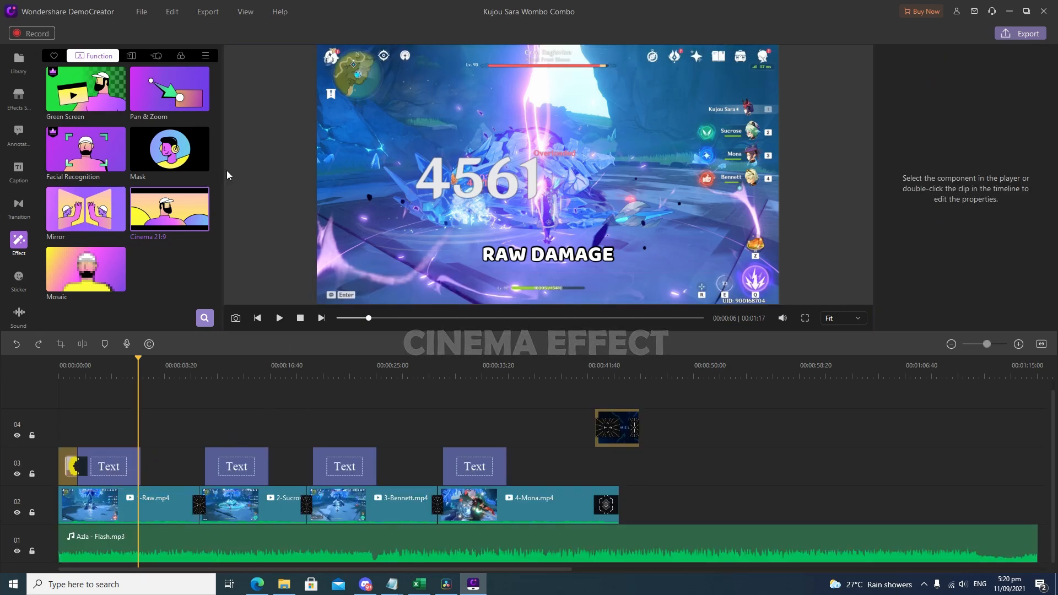
# Look through the text behaviors, clip motions and filters, and try the September filter on 1-Raw.mp4
pyautogui.click(133, 54)
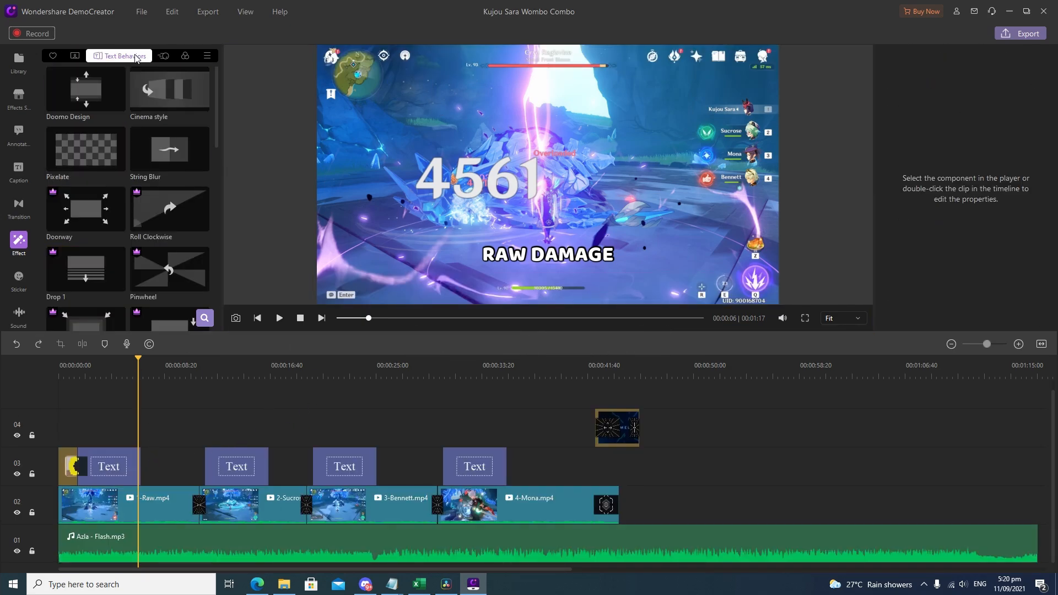
pyautogui.click(164, 56)
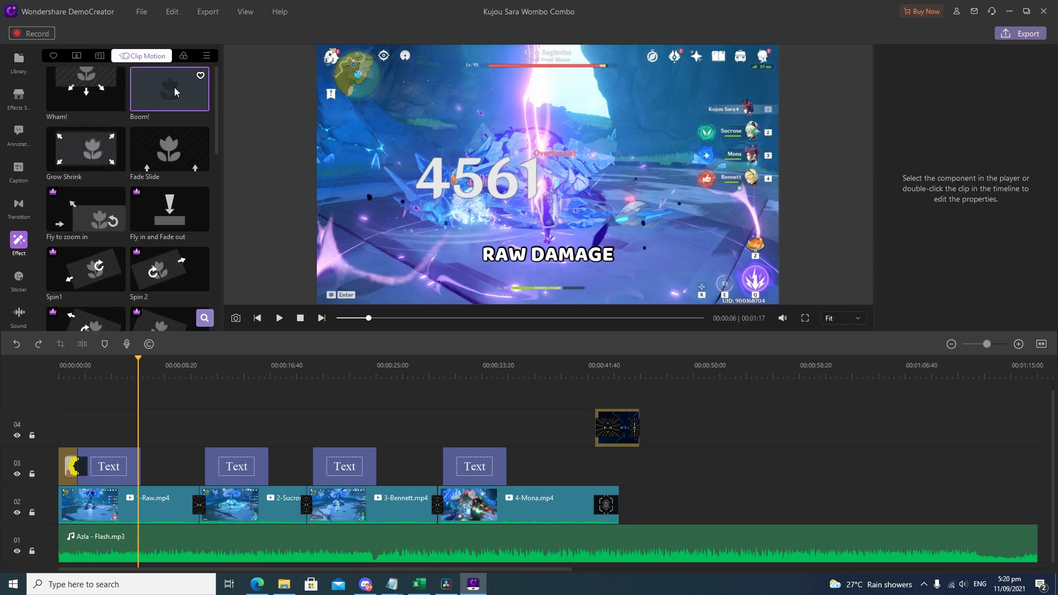
pyautogui.click(184, 56)
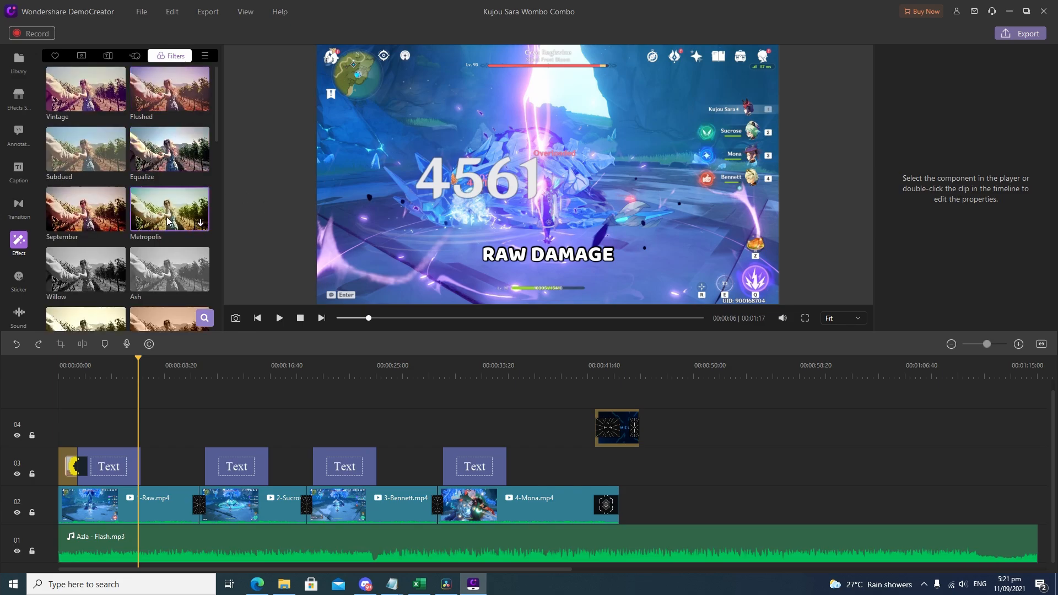
pyautogui.moveTo(85, 212); pyautogui.dragTo(160, 504)
pyautogui.click(179, 376)
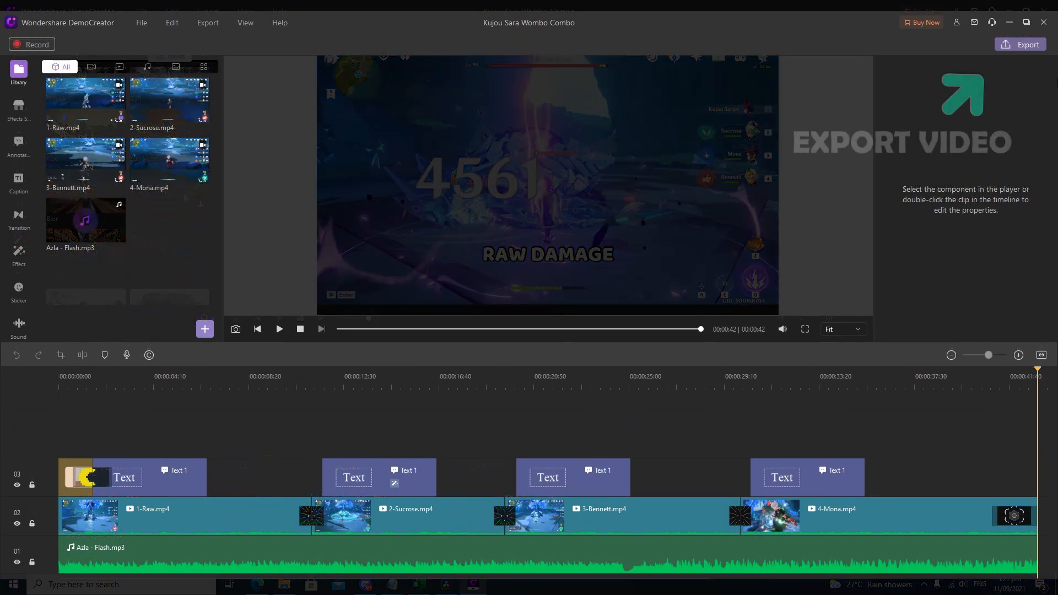
# Check the YouTube export options and export the video with watermark to this PC as MP4 using the High preset
pyautogui.click(1022, 35)
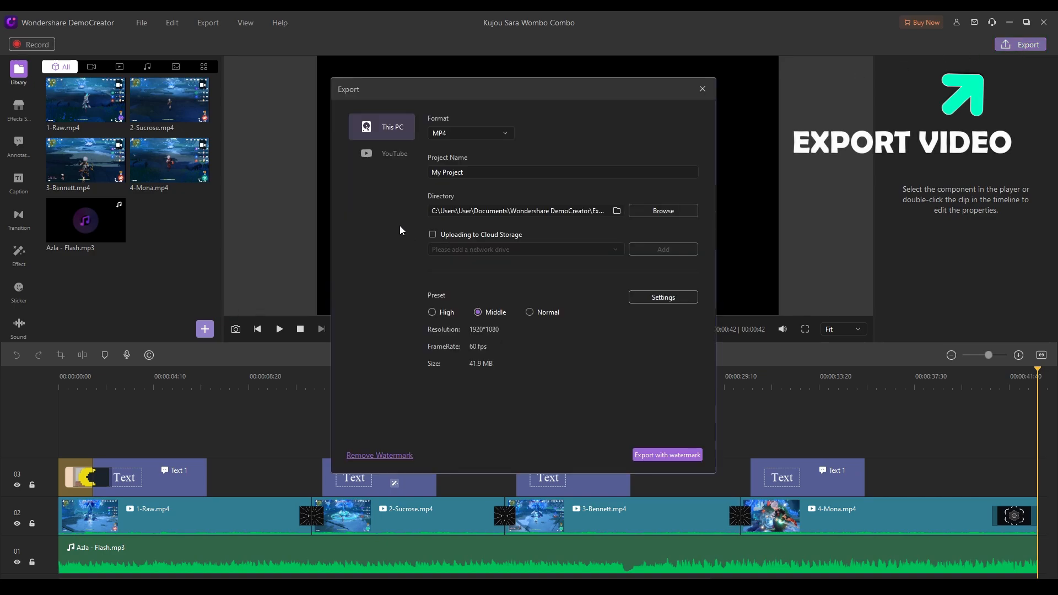
pyautogui.click(438, 308)
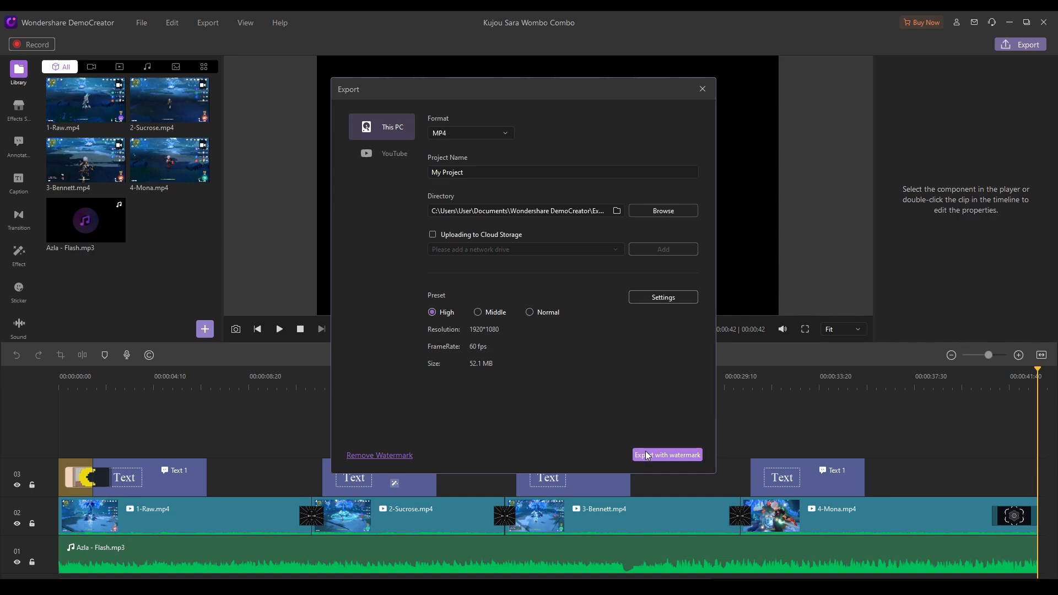
pyautogui.click(392, 155)
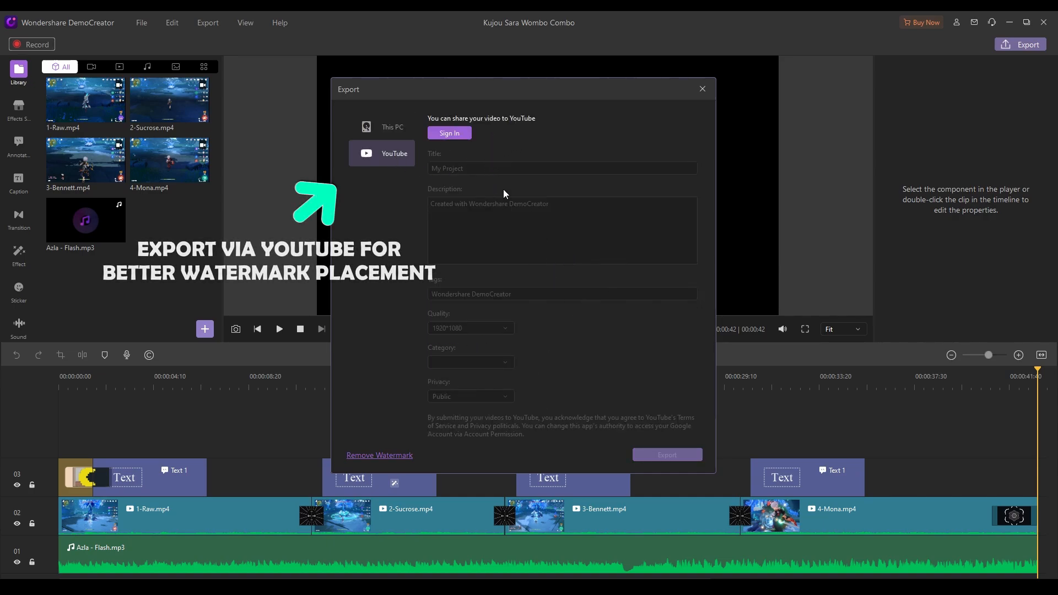
pyautogui.click(381, 129)
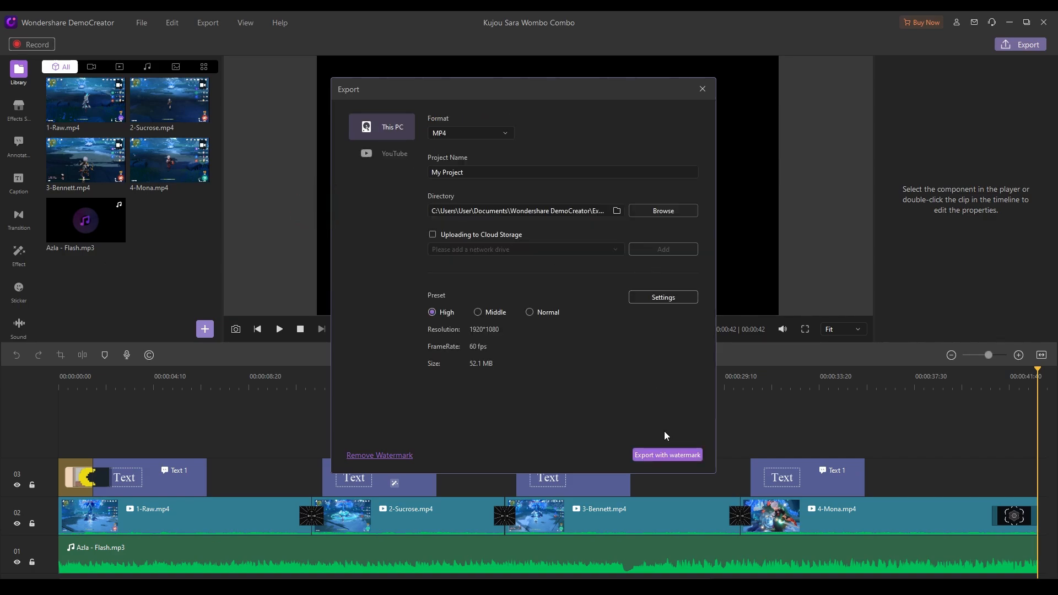
pyautogui.click(667, 454)
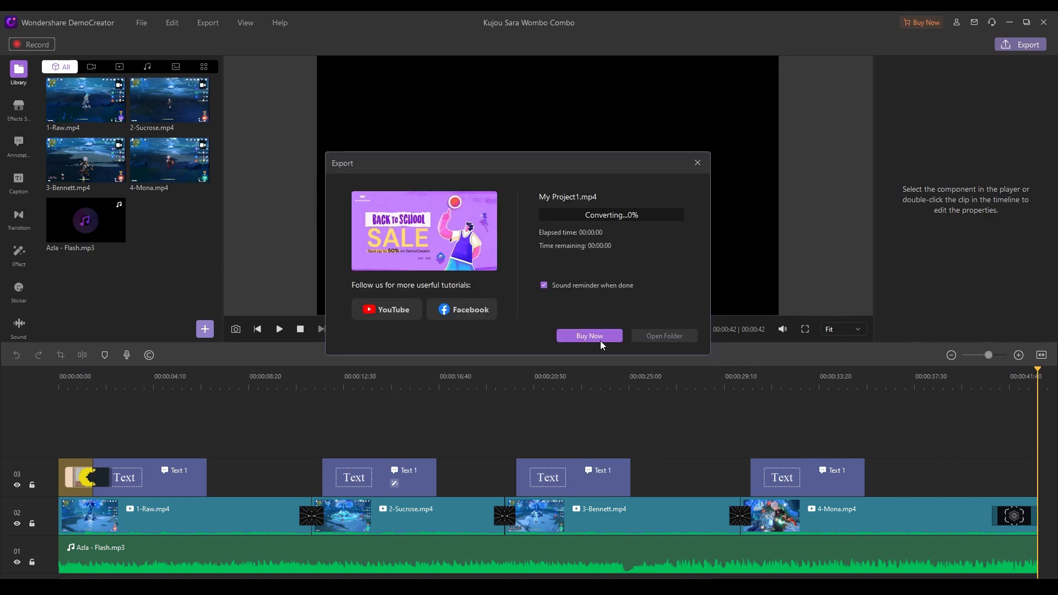